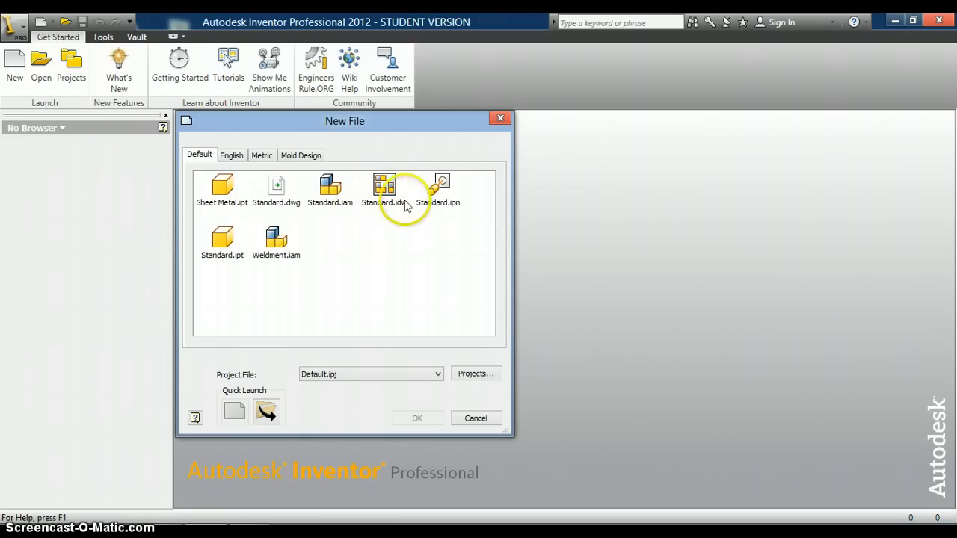
Create a new drawing from the Standard.idw template and start a base view
double_click(379, 194)
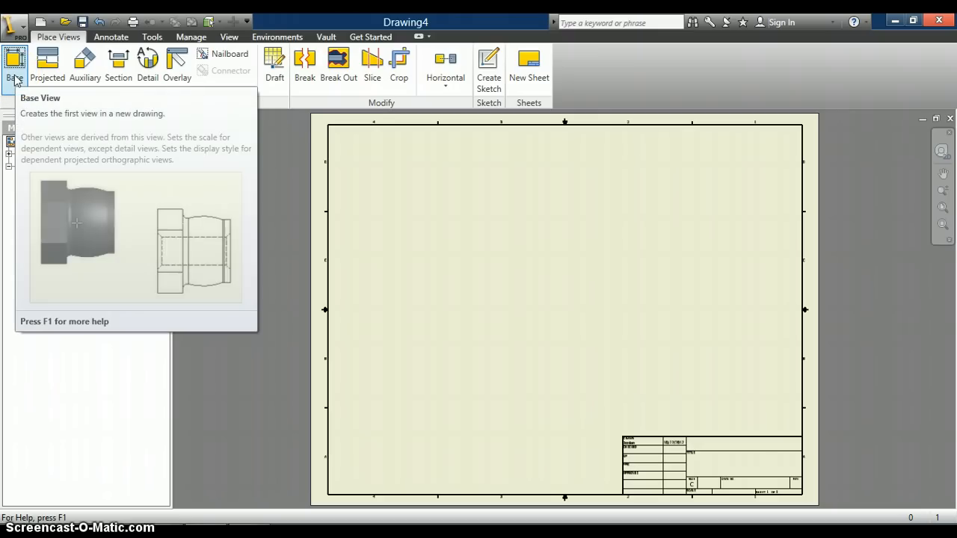
key(alt)
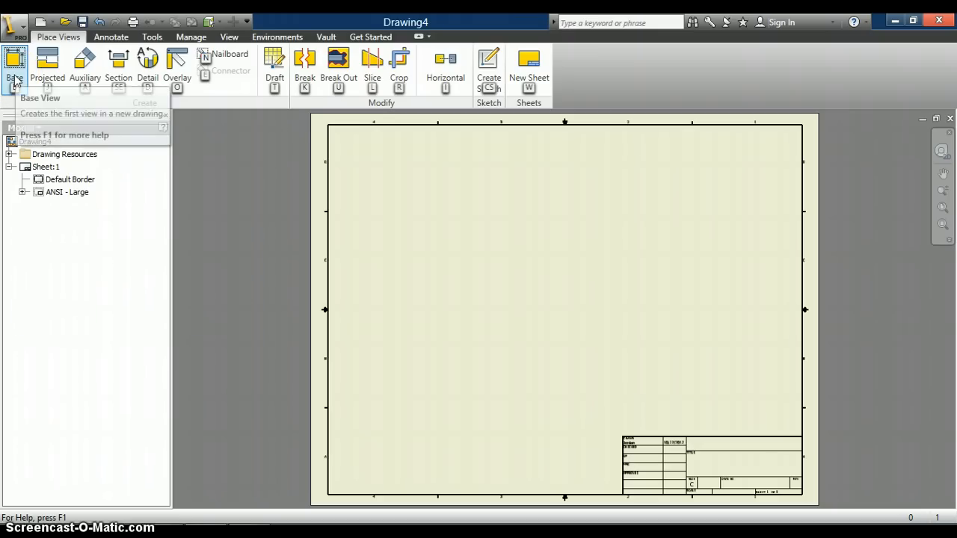
click(15, 81)
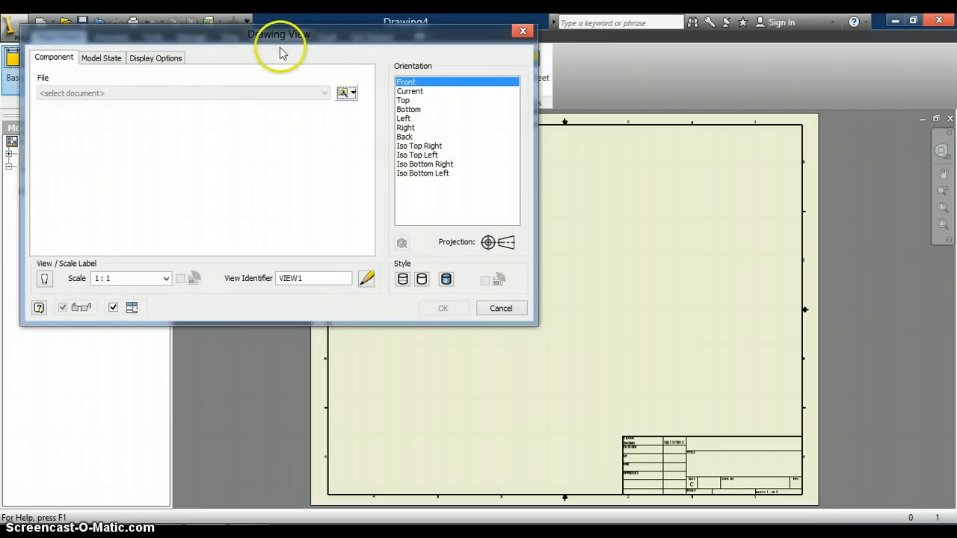
drag(276, 39, 446, 86)
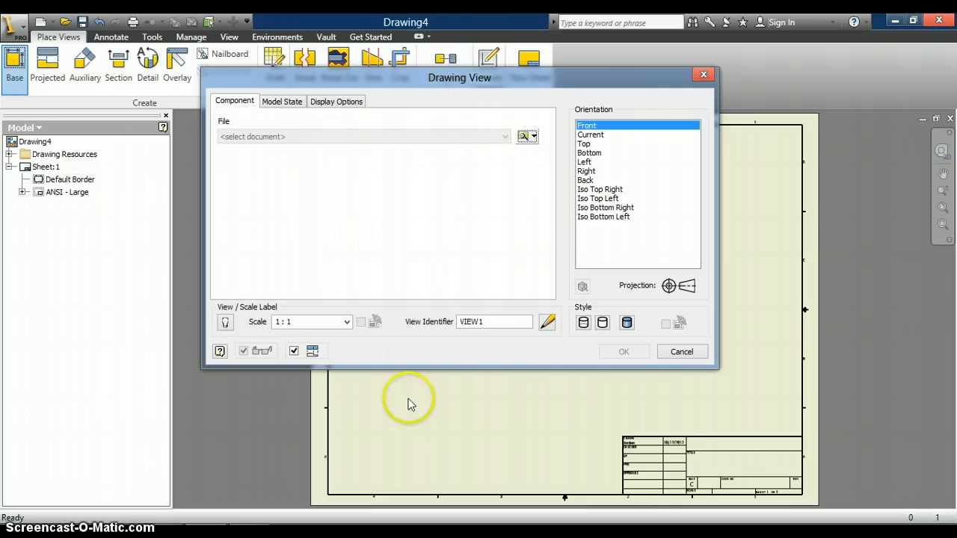
Load the part 3_16.ipt from the Isometric Files folder as the base view's model, accepting the educational version warning
click(534, 137)
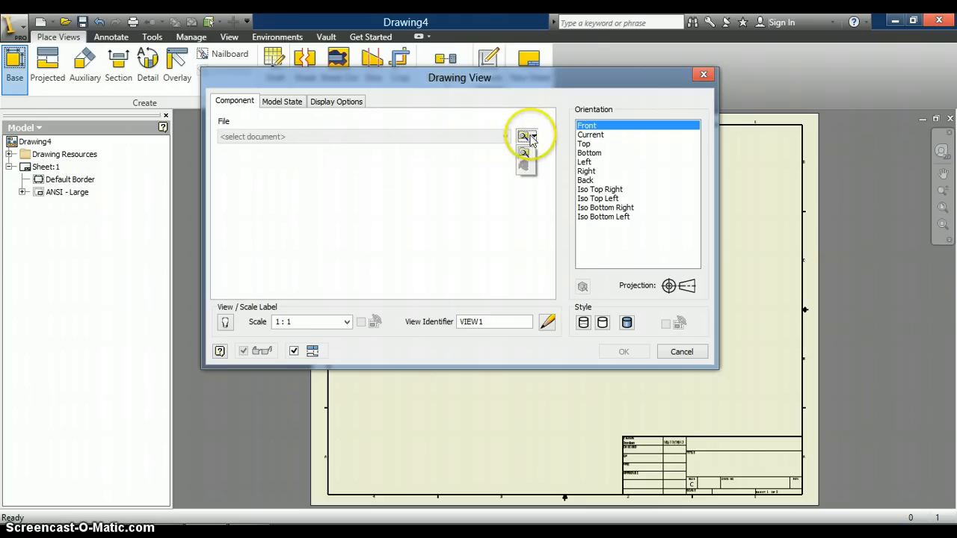
click(525, 155)
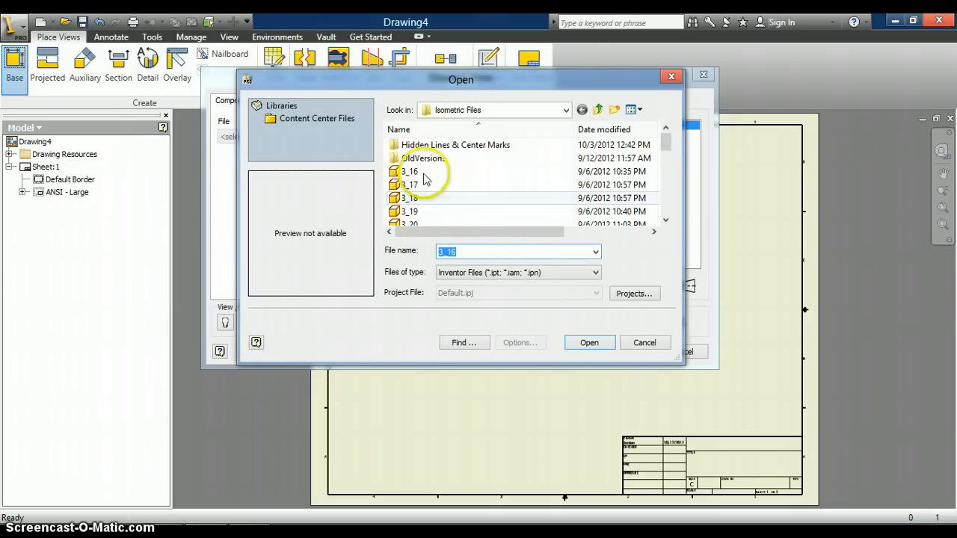
click(412, 176)
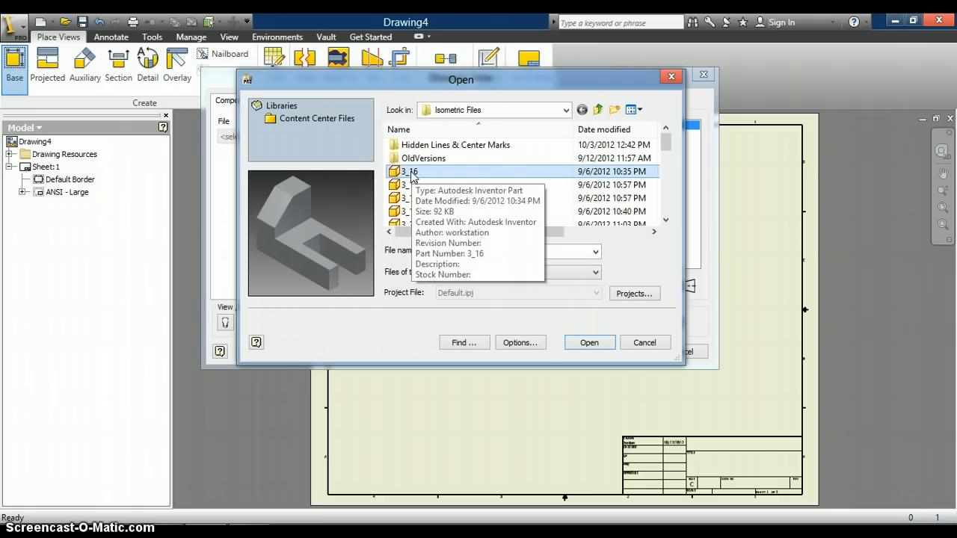
click(565, 109)
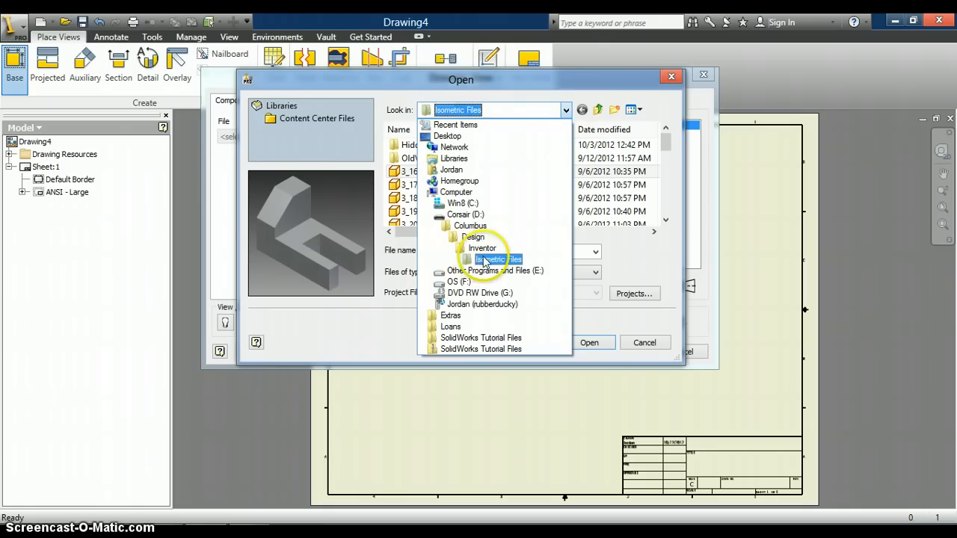
click(484, 260)
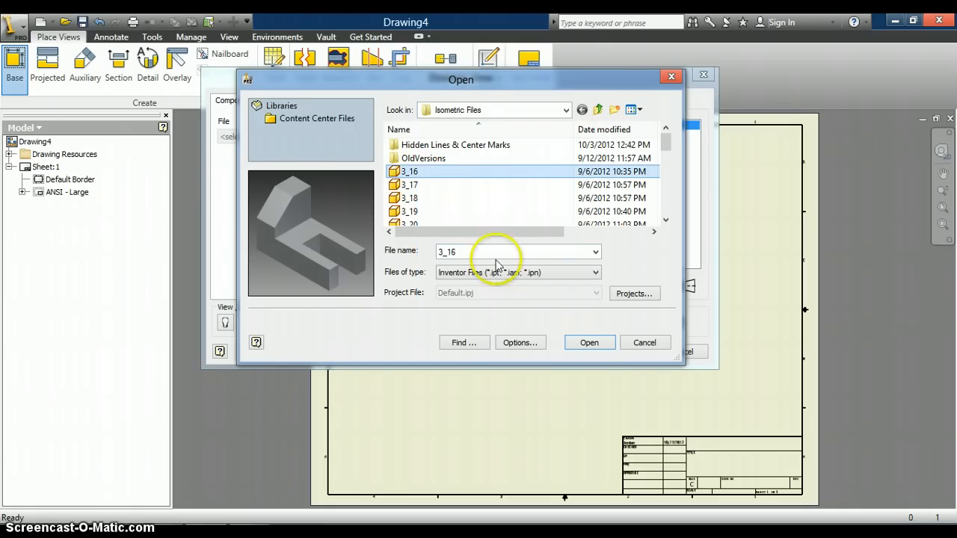
click(589, 343)
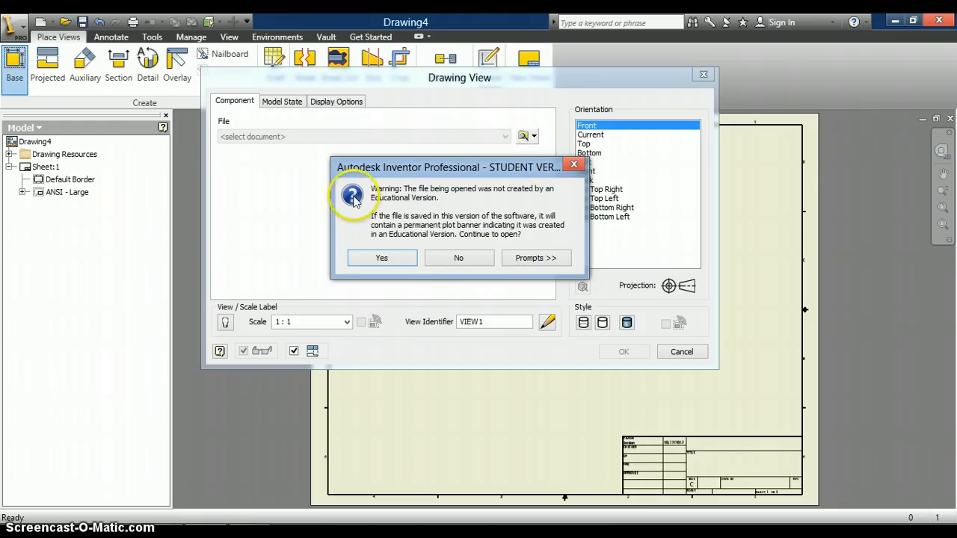
click(383, 261)
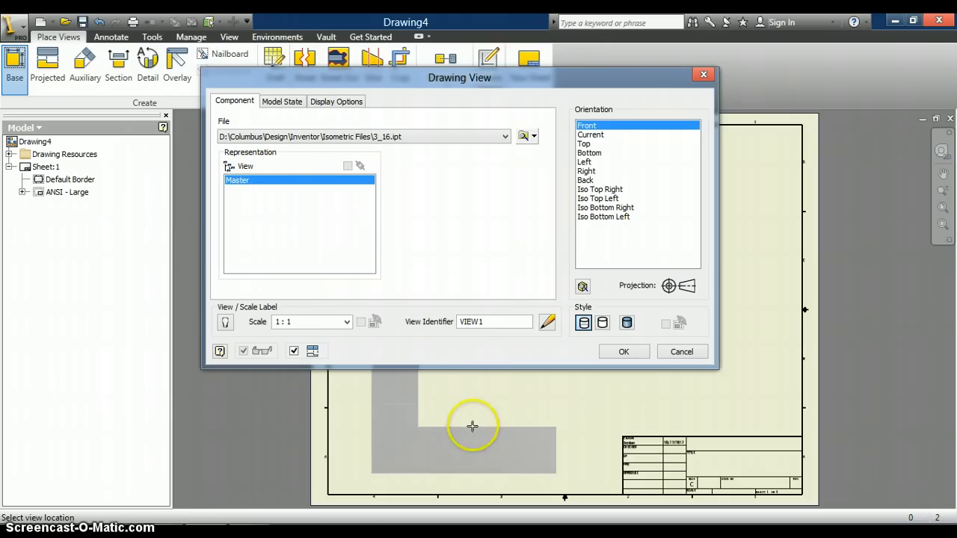
mouse_move(360, 76)
mouse_down()
mouse_move(159, 39)
mouse_move(169, 39)
mouse_up()
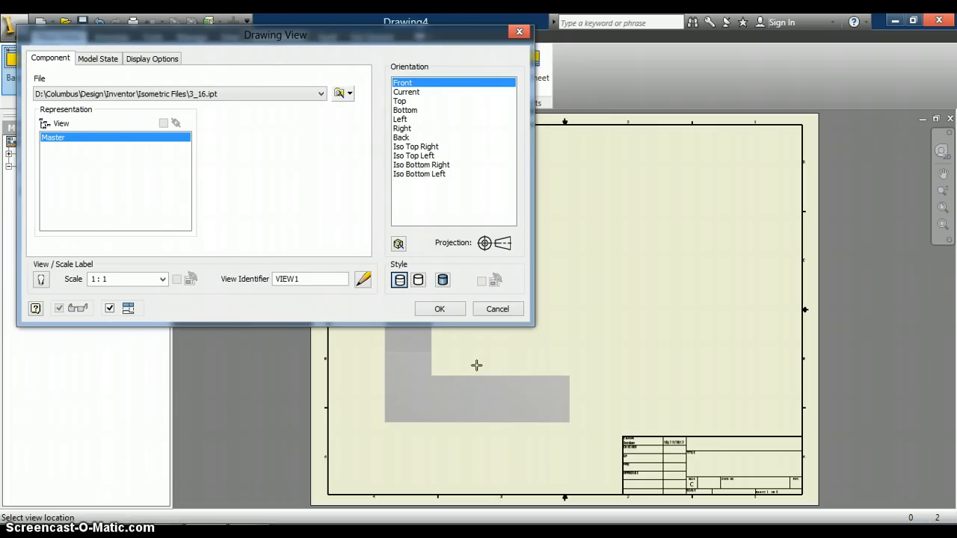
Preview the base view at scales 2:1, 1/2 and 1/3, and return the scale to 1:1
click(502, 368)
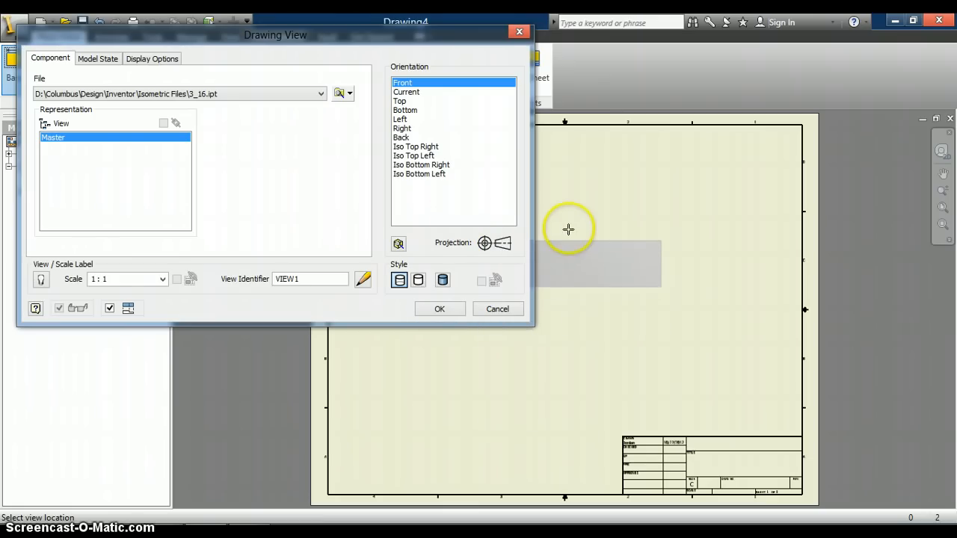
click(564, 357)
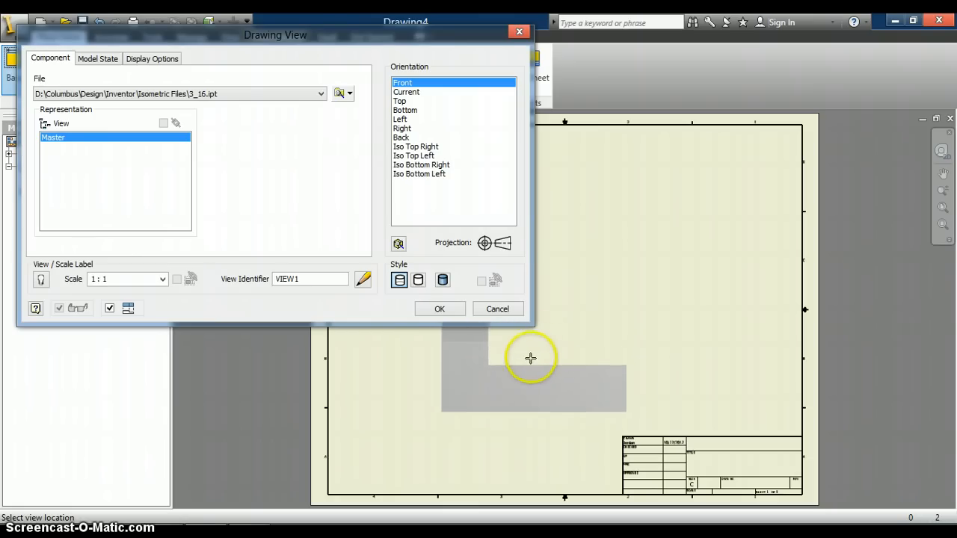
click(161, 278)
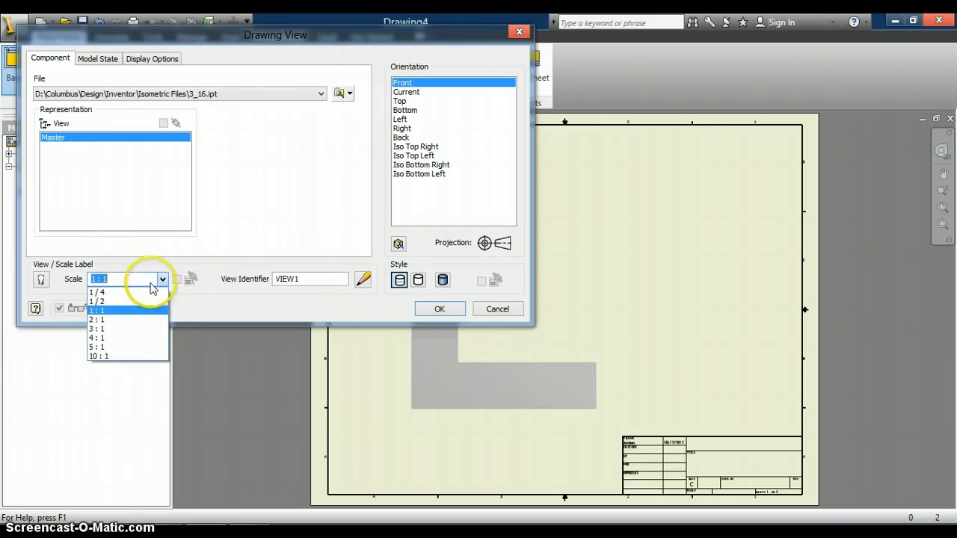
click(102, 322)
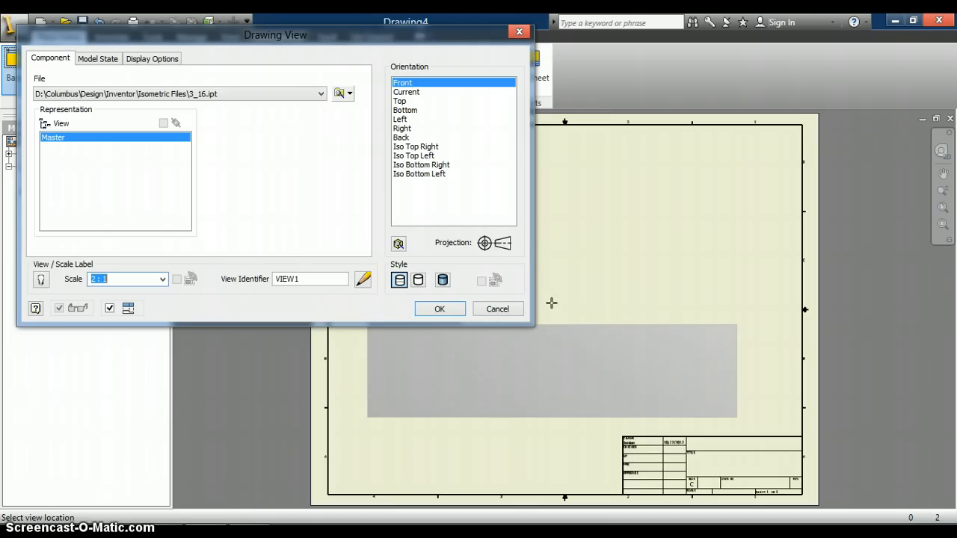
click(162, 281)
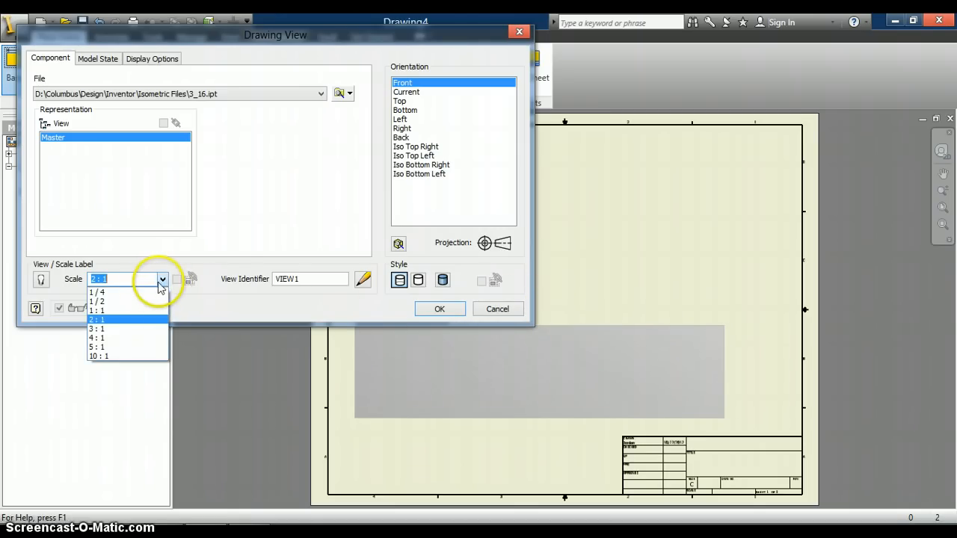
click(118, 303)
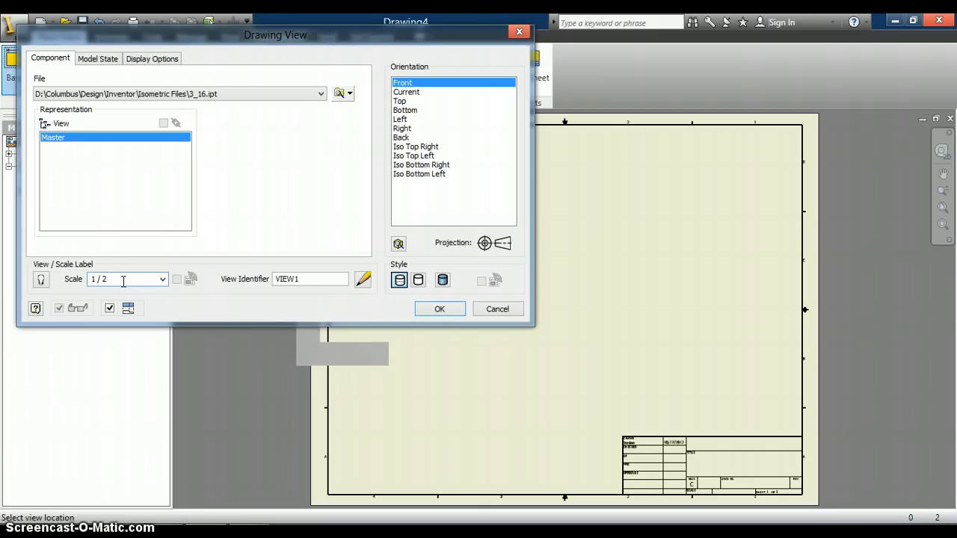
click(162, 278)
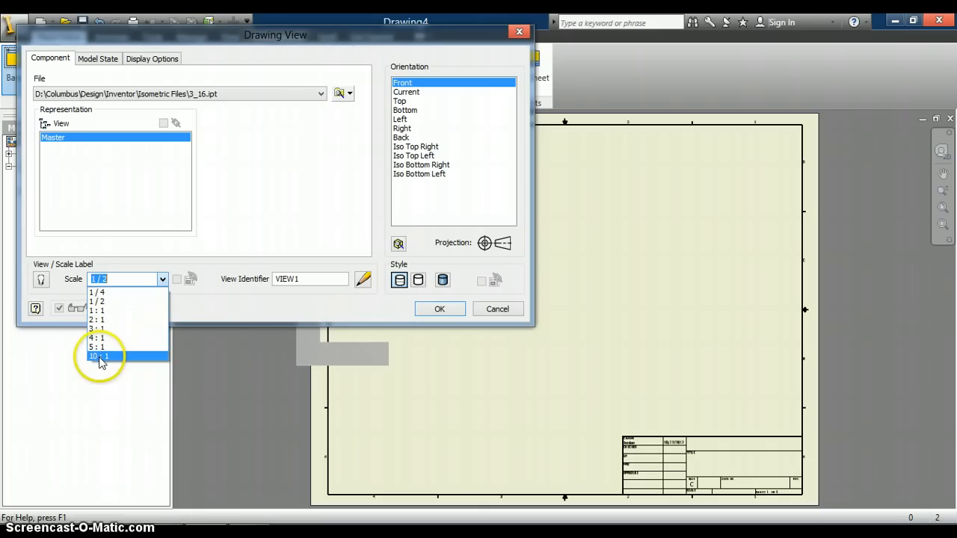
click(101, 302)
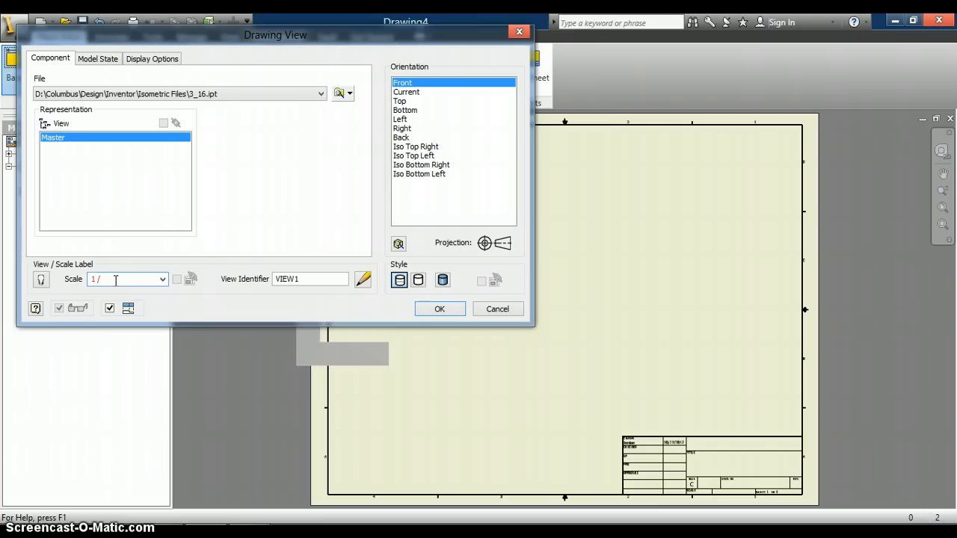
text(3)
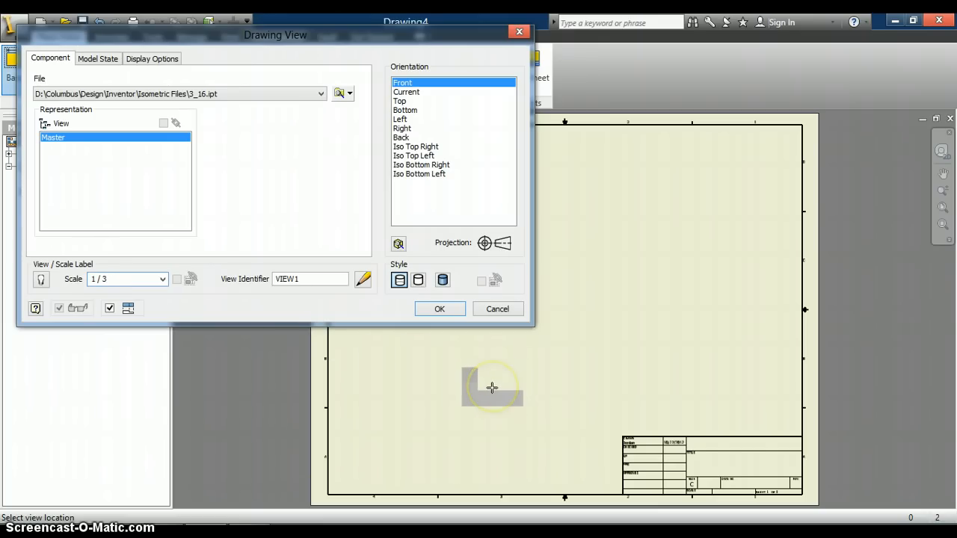
click(162, 281)
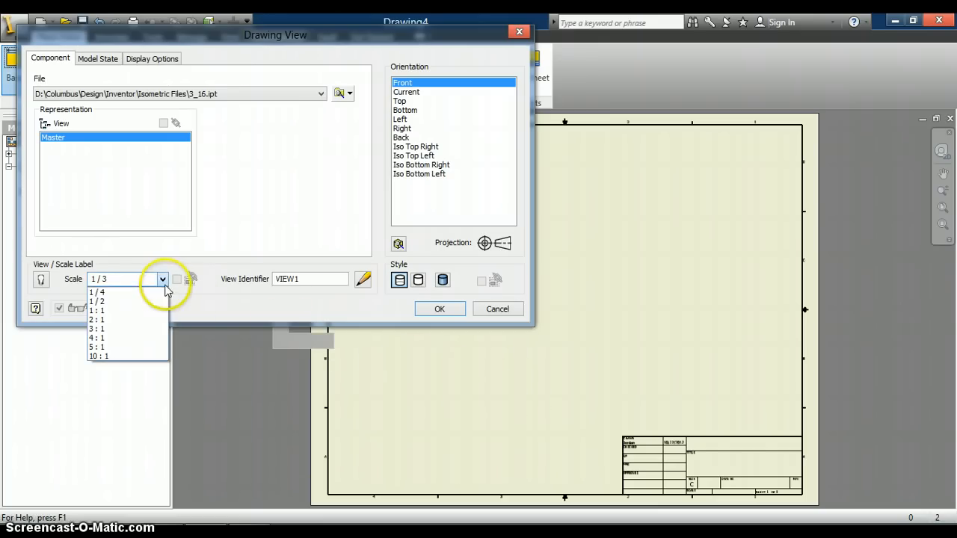
click(112, 312)
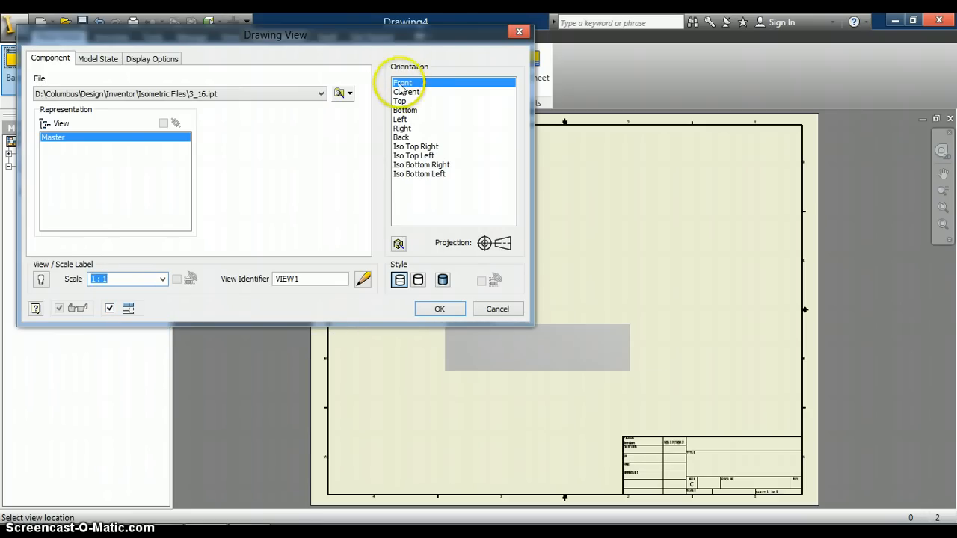
Preview the Top, Right and Iso Top Right orientations for the base view, and return it to Front
click(401, 102)
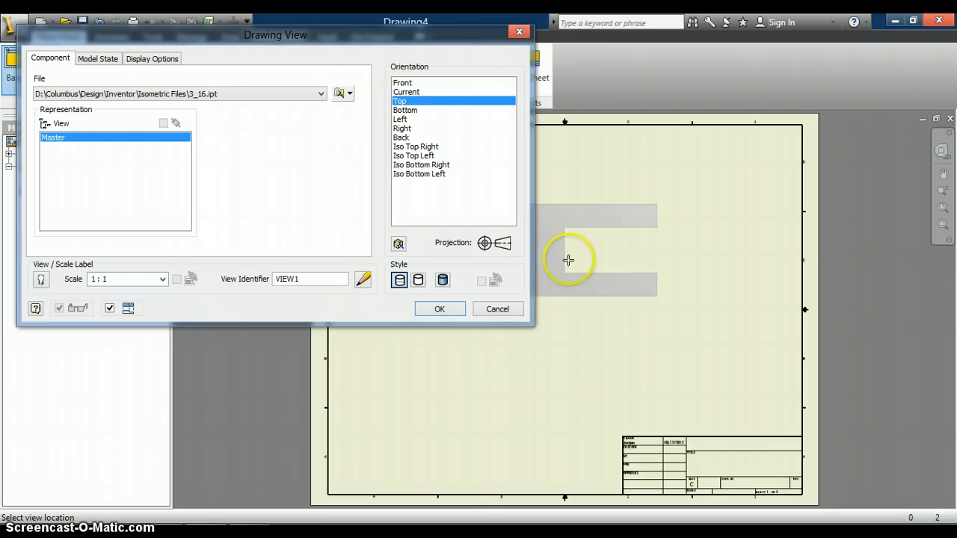
click(402, 127)
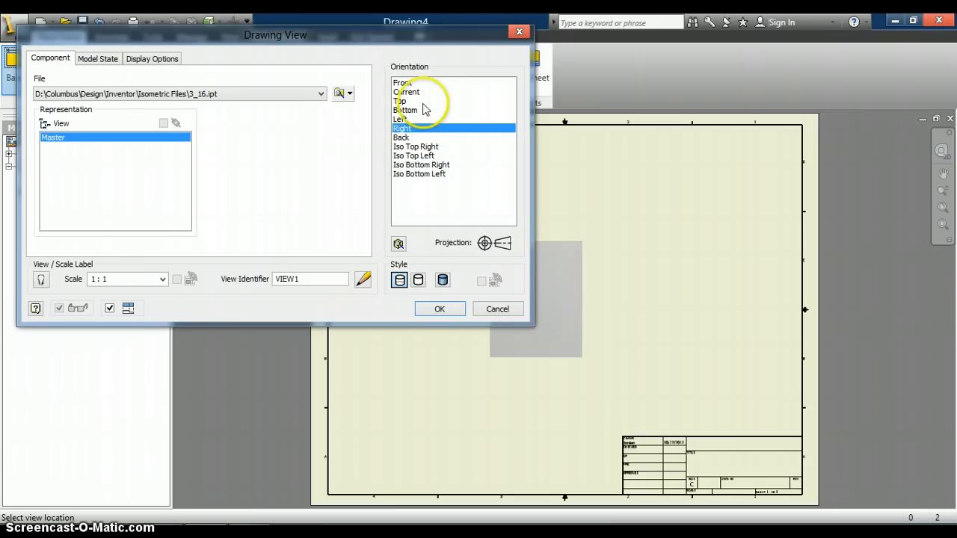
click(402, 83)
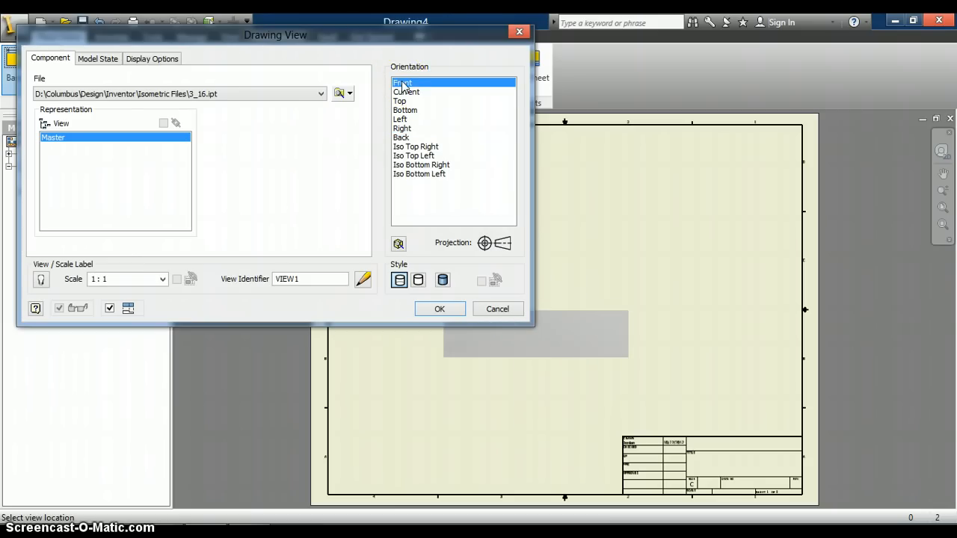
click(421, 147)
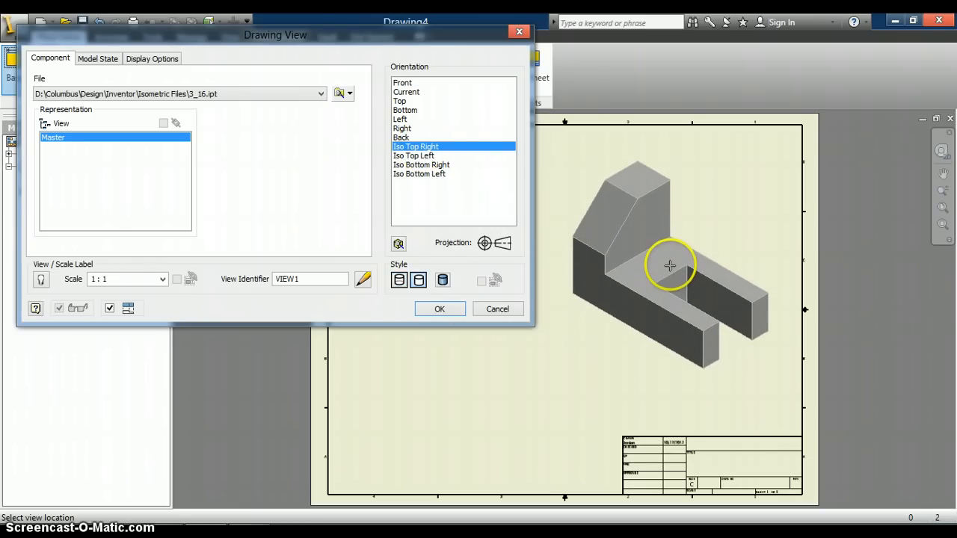
click(402, 82)
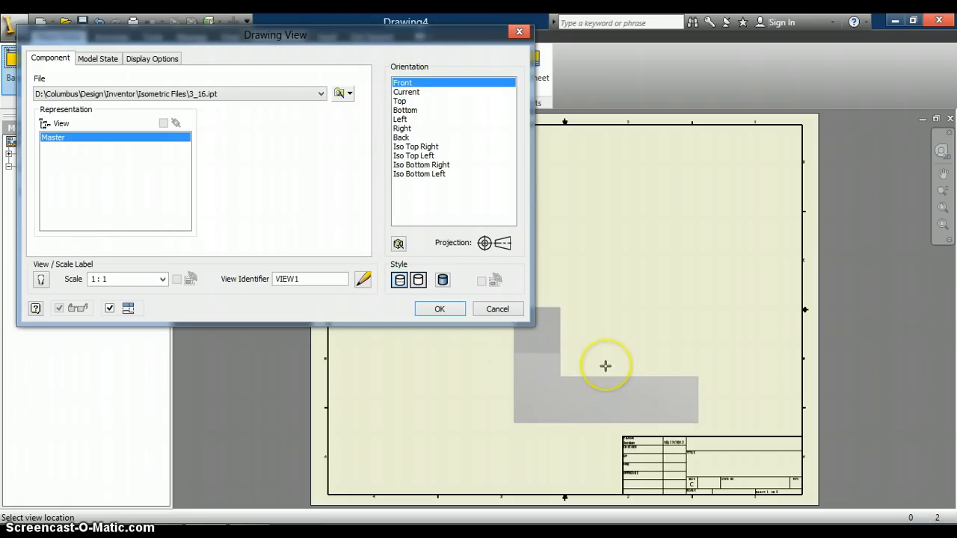
Place the front view at the sheet's lower middle and create projected top, right side and isometric views from it
click(606, 365)
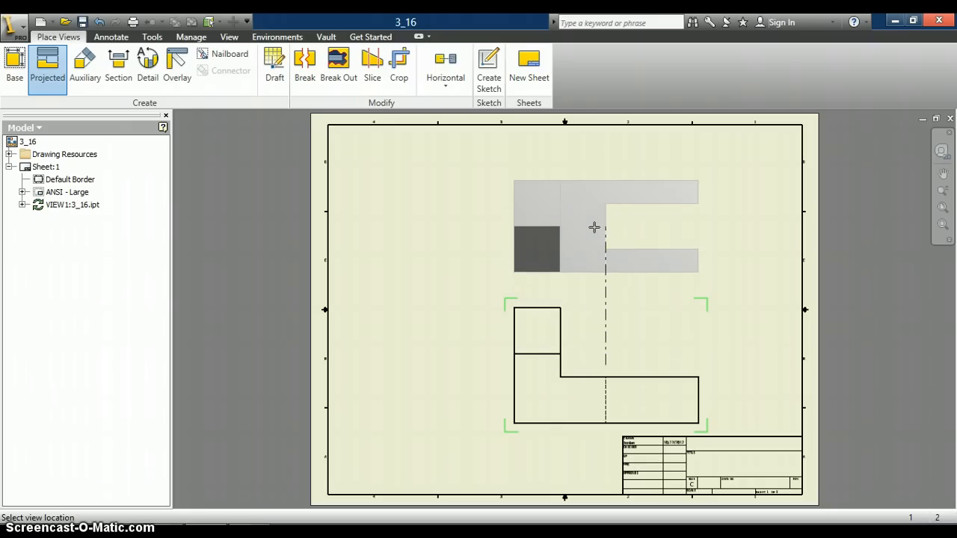
click(593, 227)
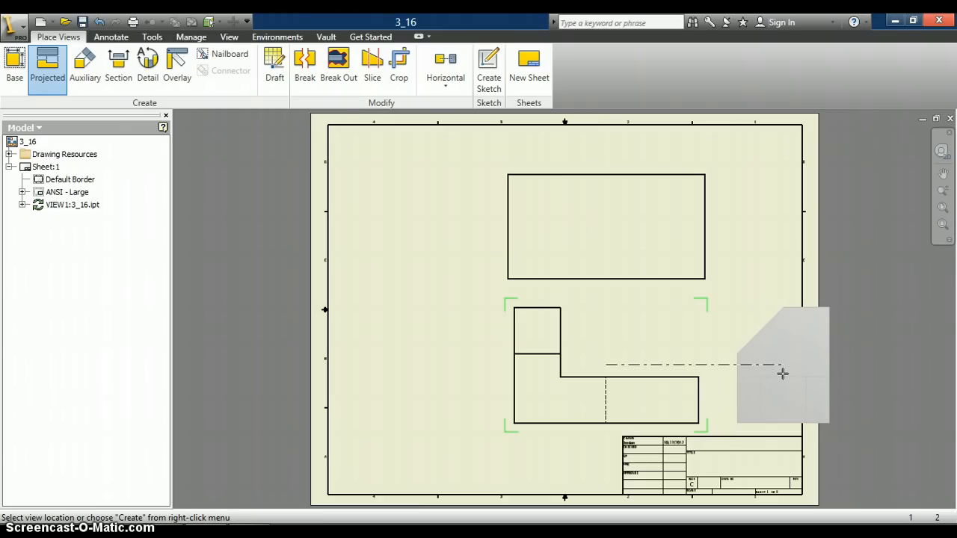
click(782, 373)
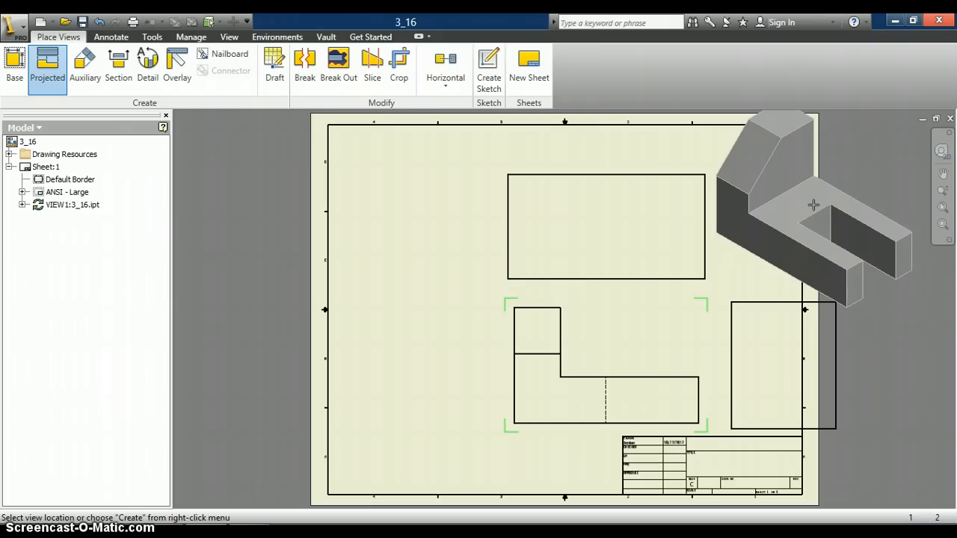
click(760, 224)
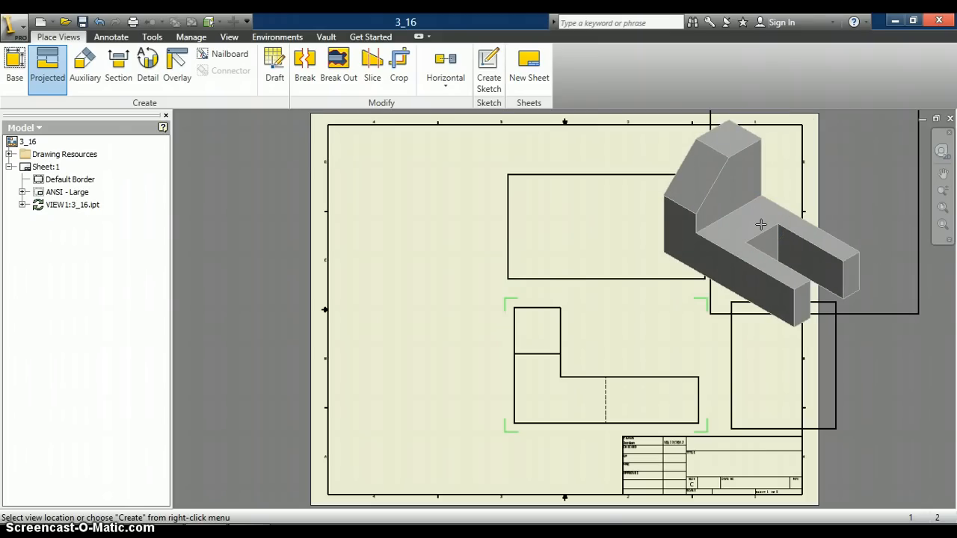
right_click(760, 224)
click(786, 230)
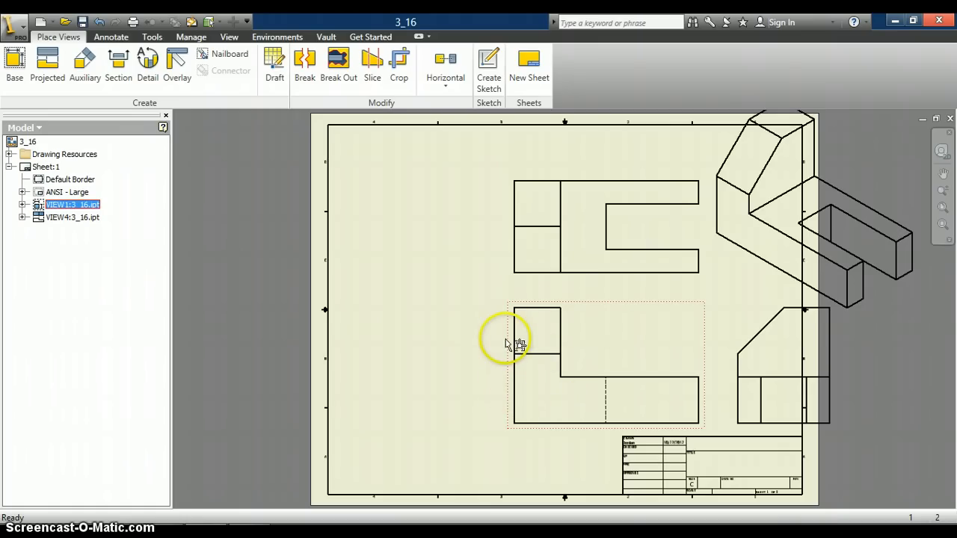
Move the front view with its aligned top view close to the left border of the sheet
drag(509, 346, 396, 328)
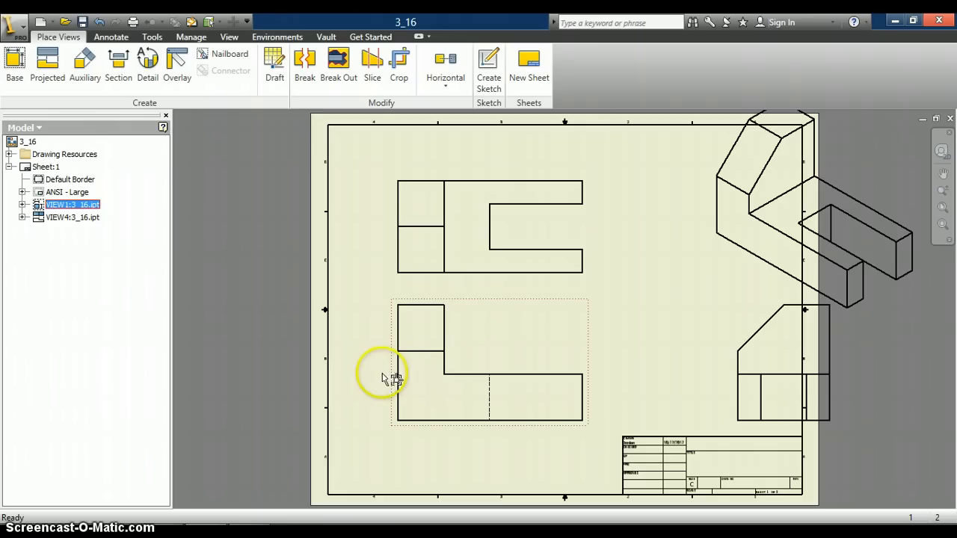
drag(384, 378, 358, 382)
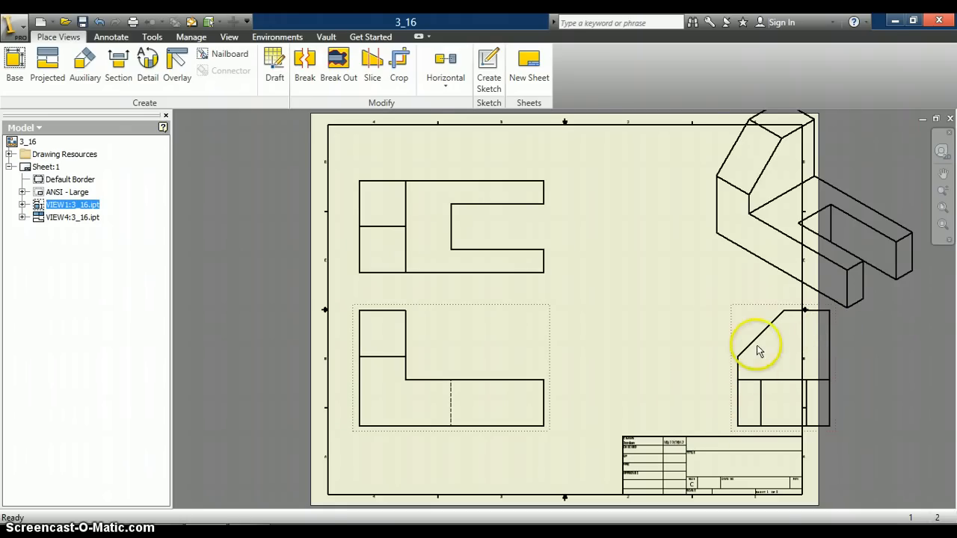
Move the right side view closer to the front view and bring the isometric view inside the sheet border above it
click(732, 389)
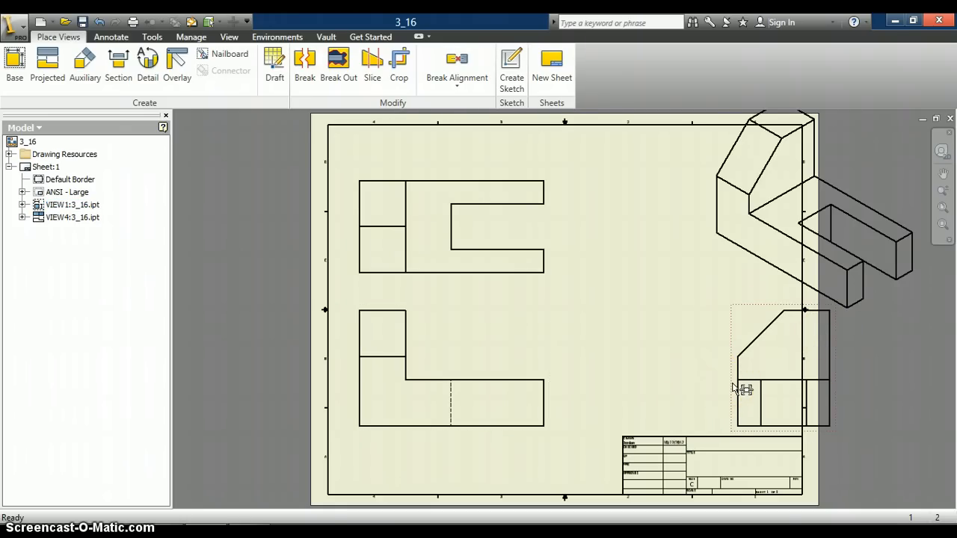
drag(732, 389, 621, 385)
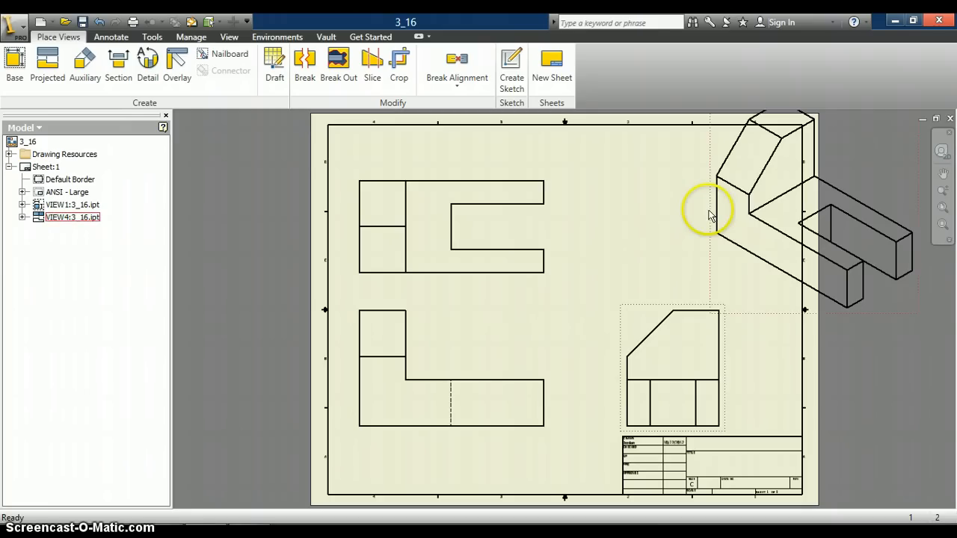
drag(710, 215, 566, 247)
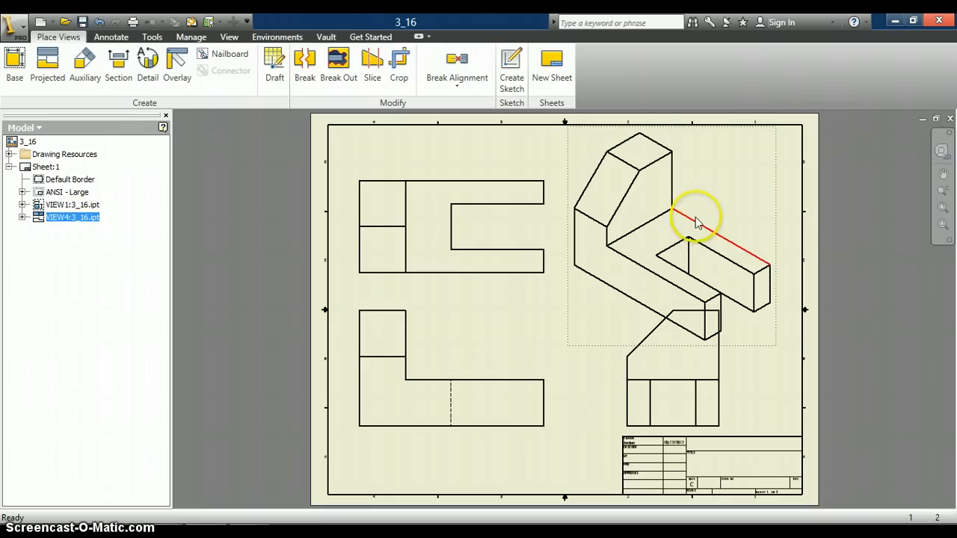
Set the isometric view's scale to 1:1.5 and shift it slightly up, clear of the right side view
right_click(570, 172)
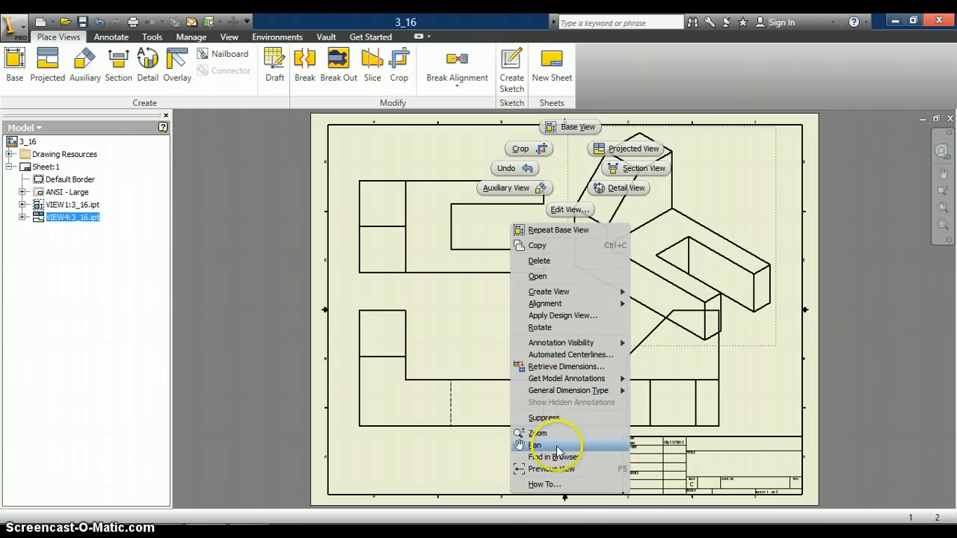
click(571, 211)
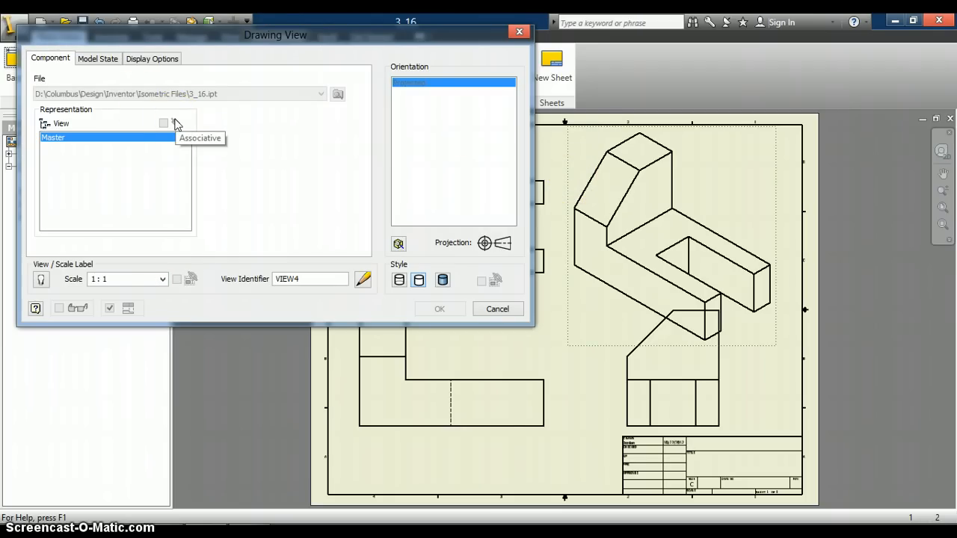
click(162, 281)
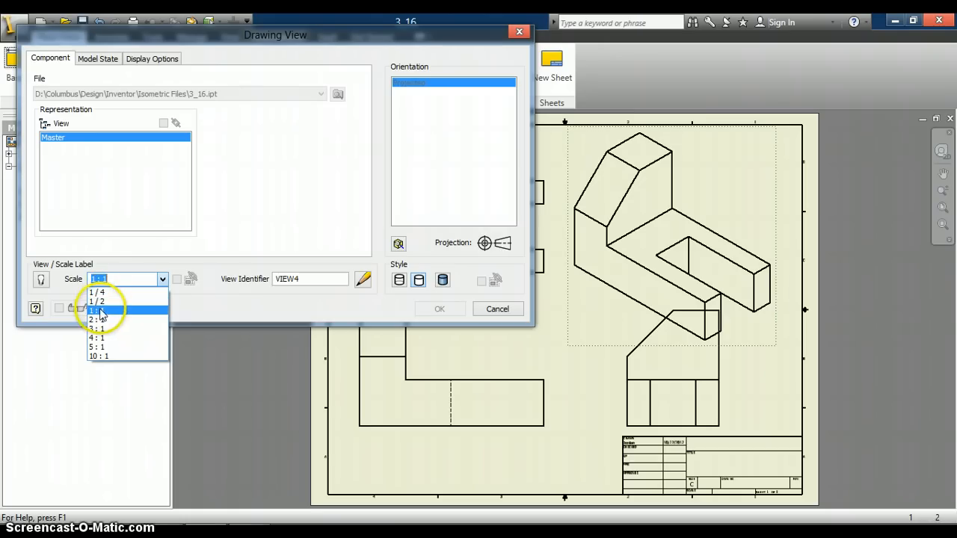
click(116, 279)
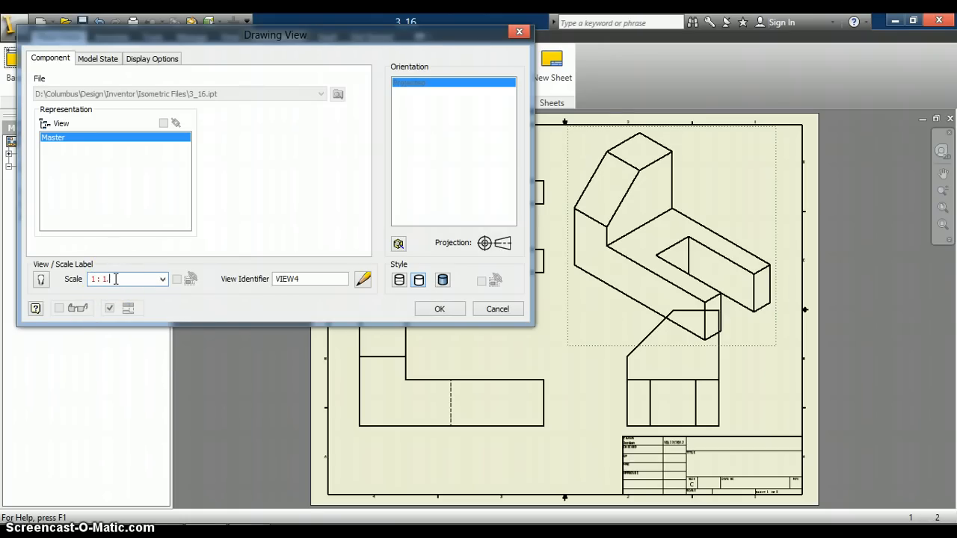
text(.5)
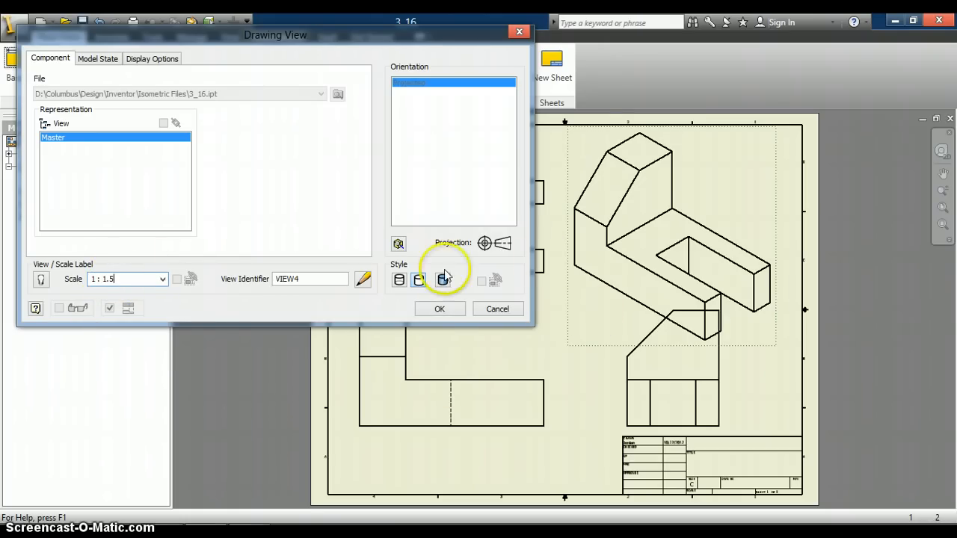
click(439, 309)
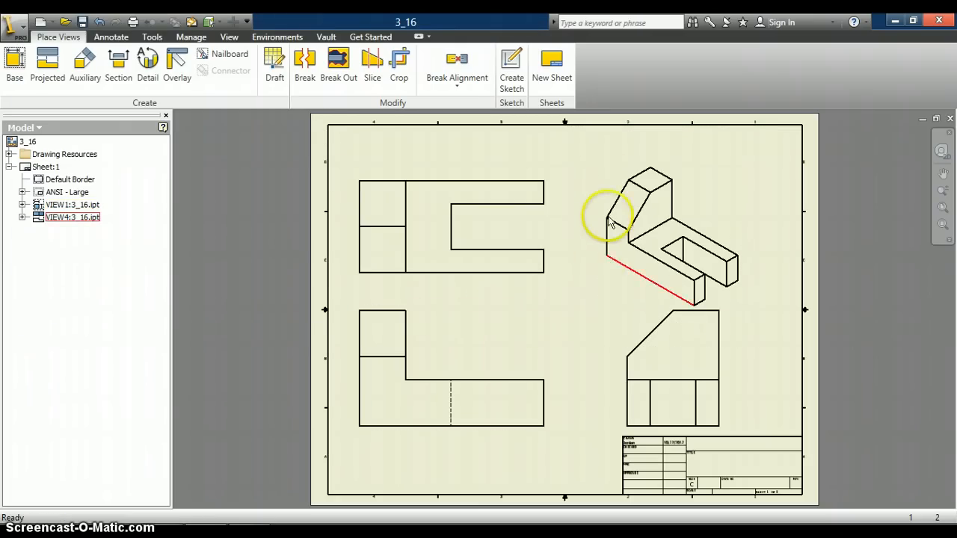
click(636, 153)
drag(636, 154, 626, 141)
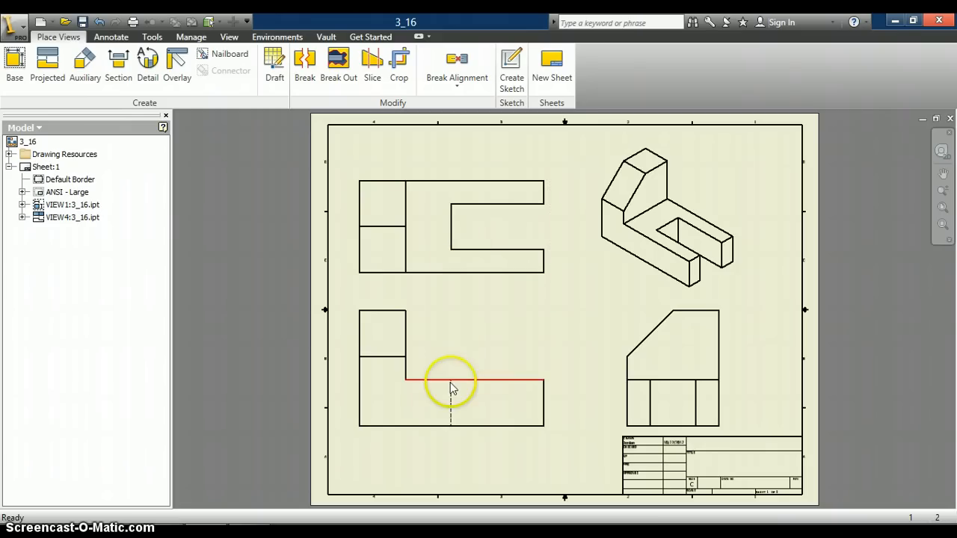
click(686, 353)
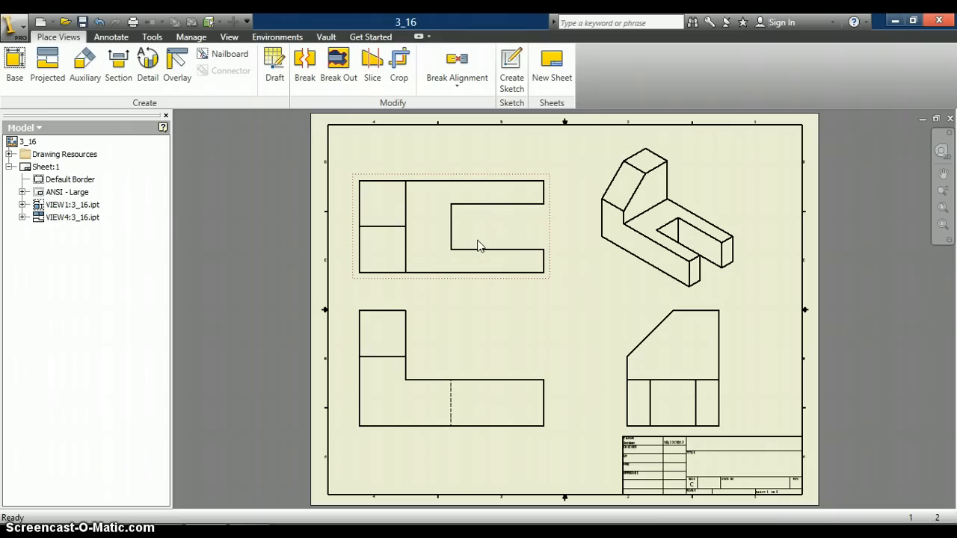
click(245, 246)
key(alt)
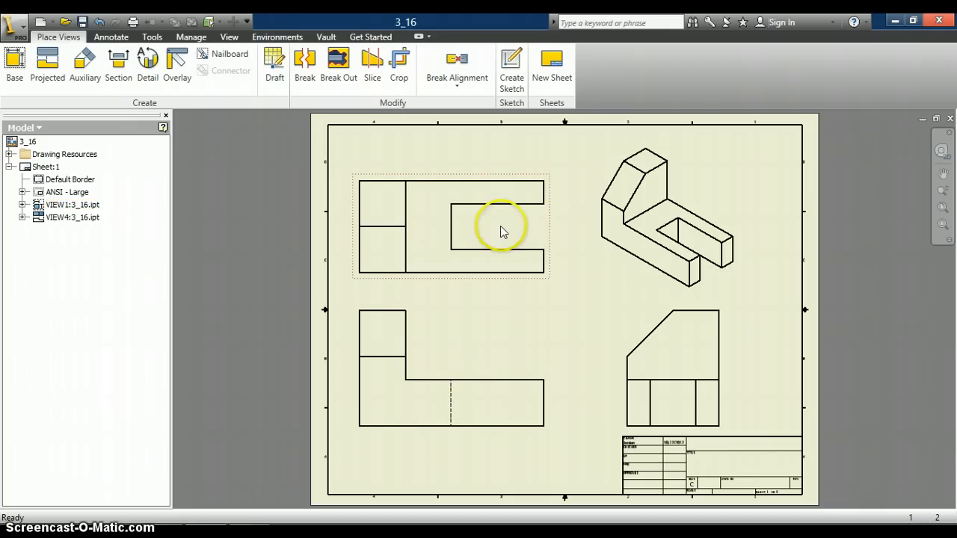
click(319, 193)
key(alt)
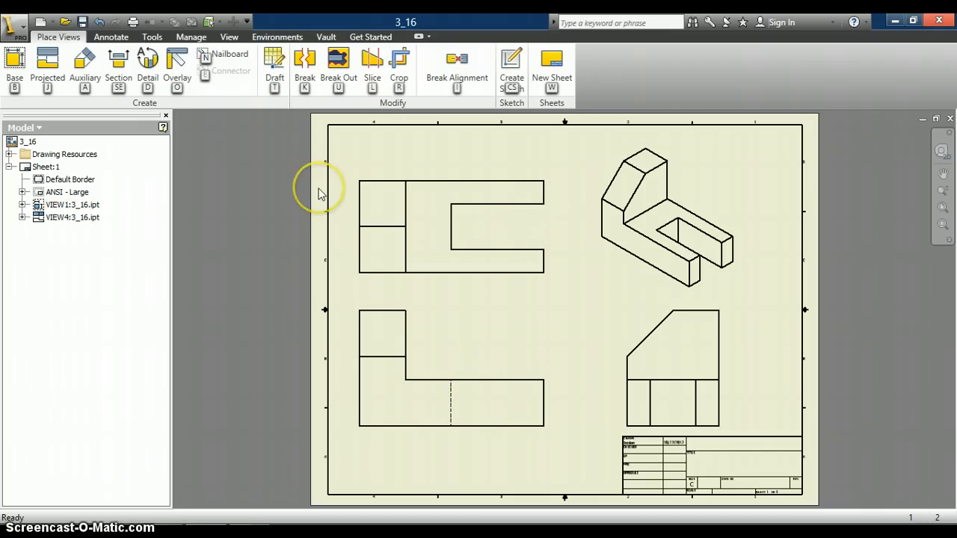
Create a new drawing from the Standard.idw template
double_click(17, 33)
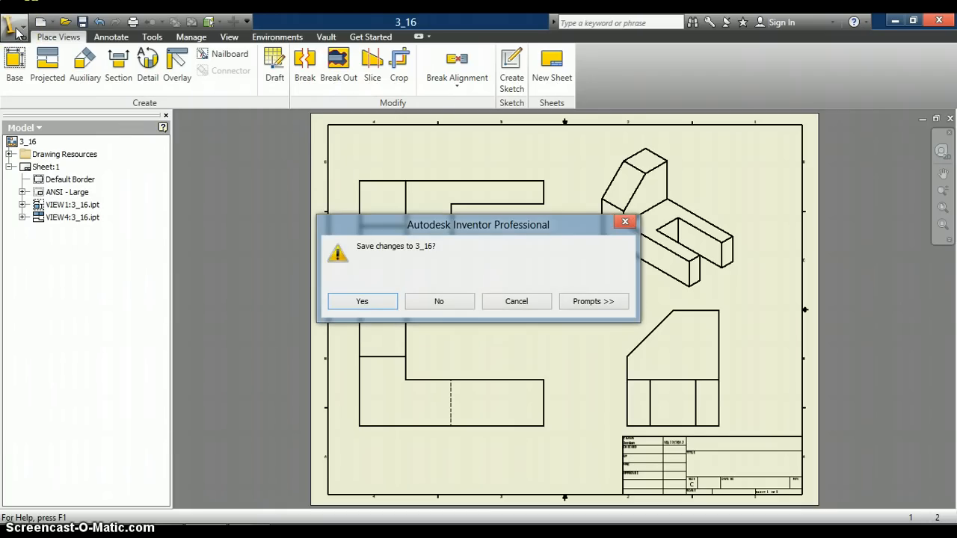
key(Escape)
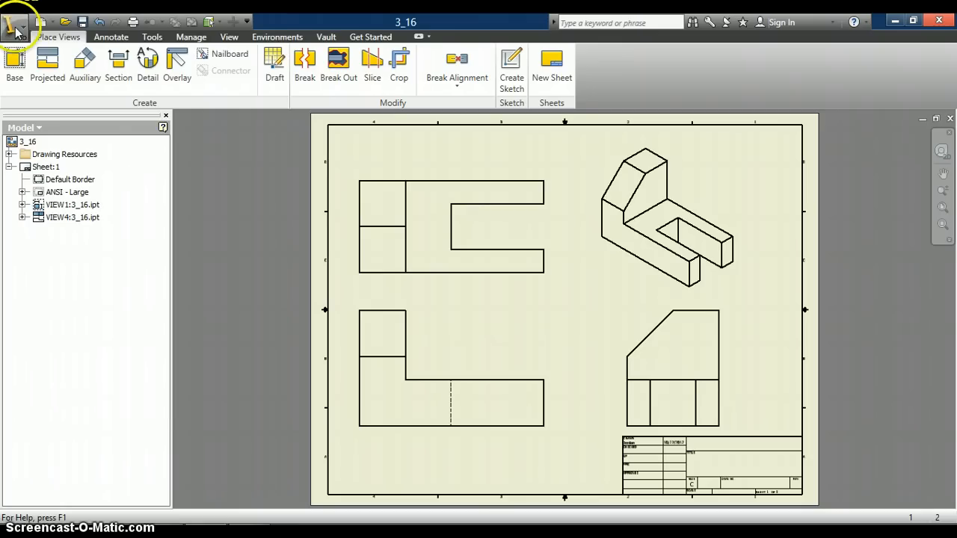
click(17, 30)
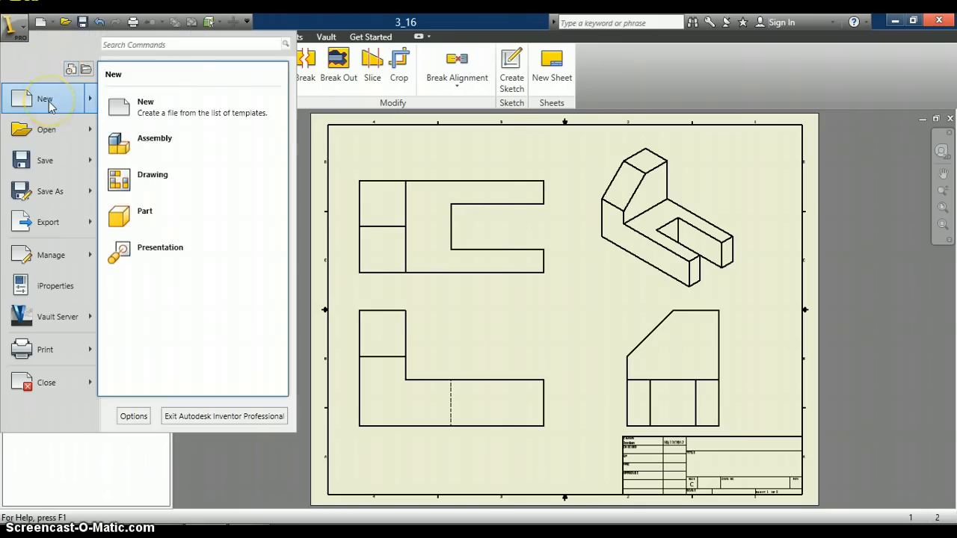
click(47, 101)
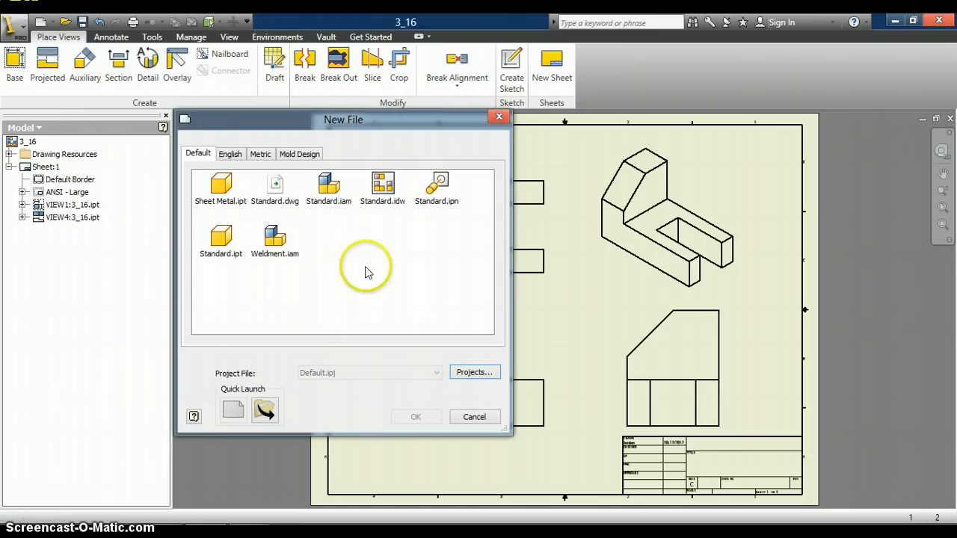
double_click(384, 186)
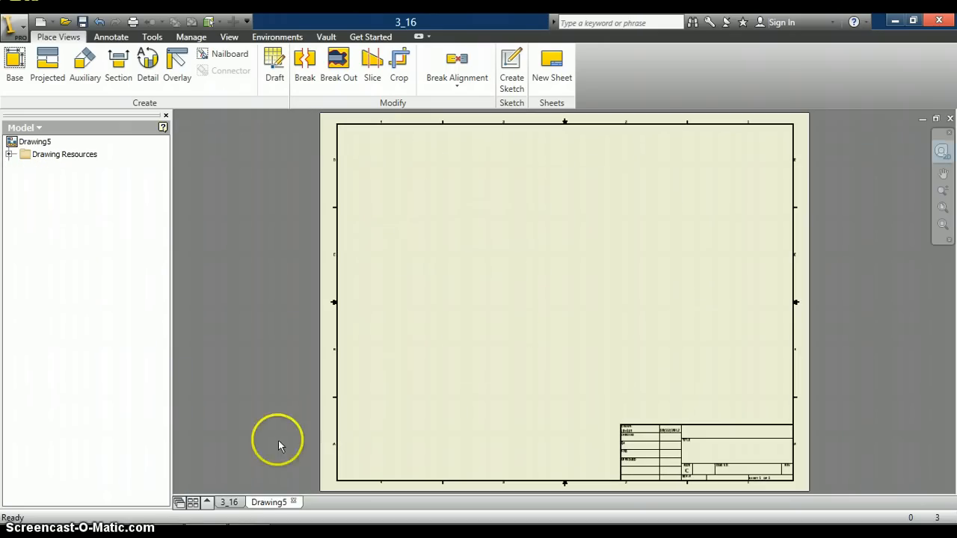
Look at the 3_16 drawing again and return to the new blank drawing
click(231, 506)
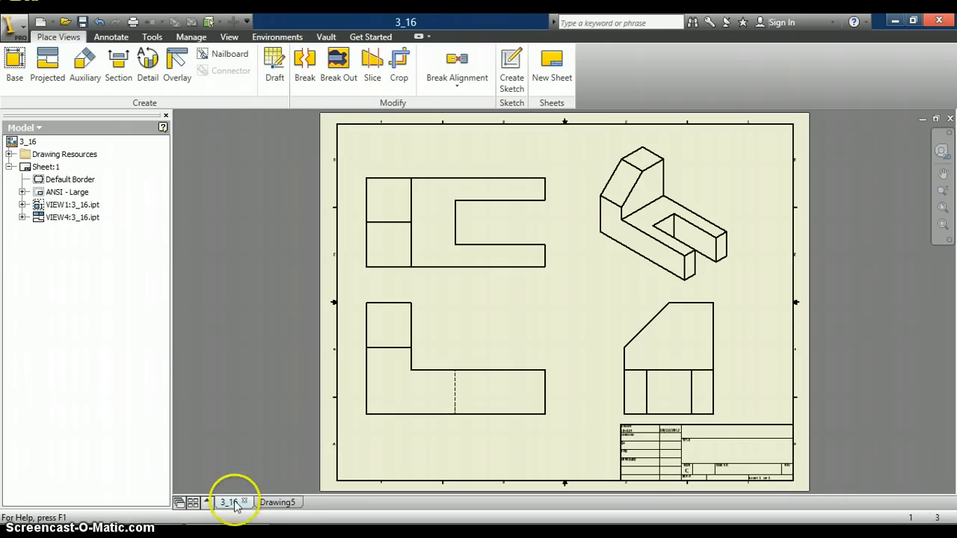
click(278, 501)
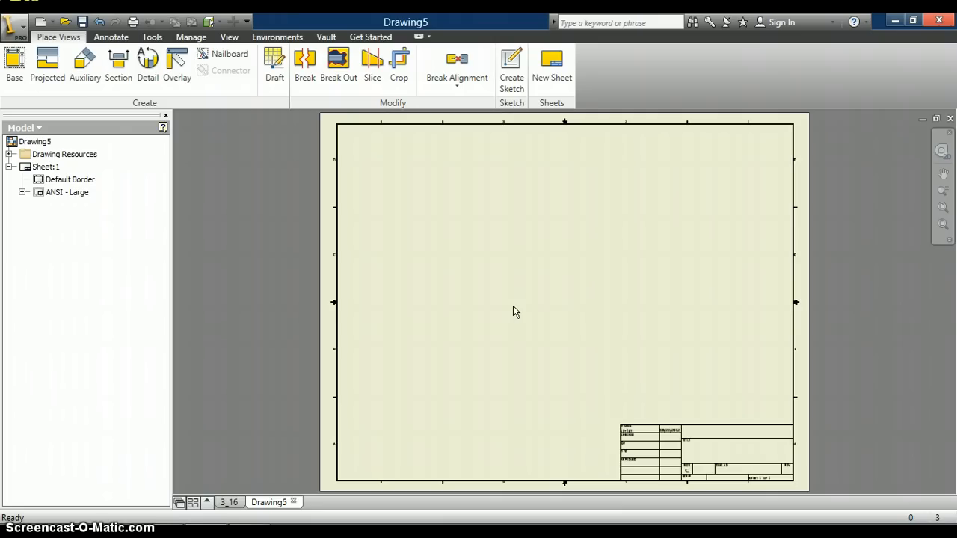
click(487, 305)
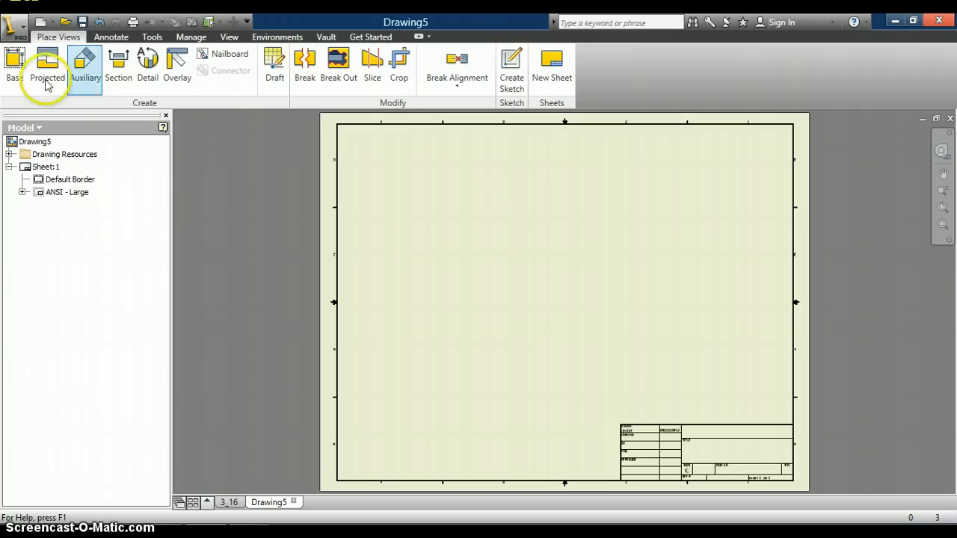
Start a base view and browse the previews of the part files in the Isometric Files folder
click(16, 65)
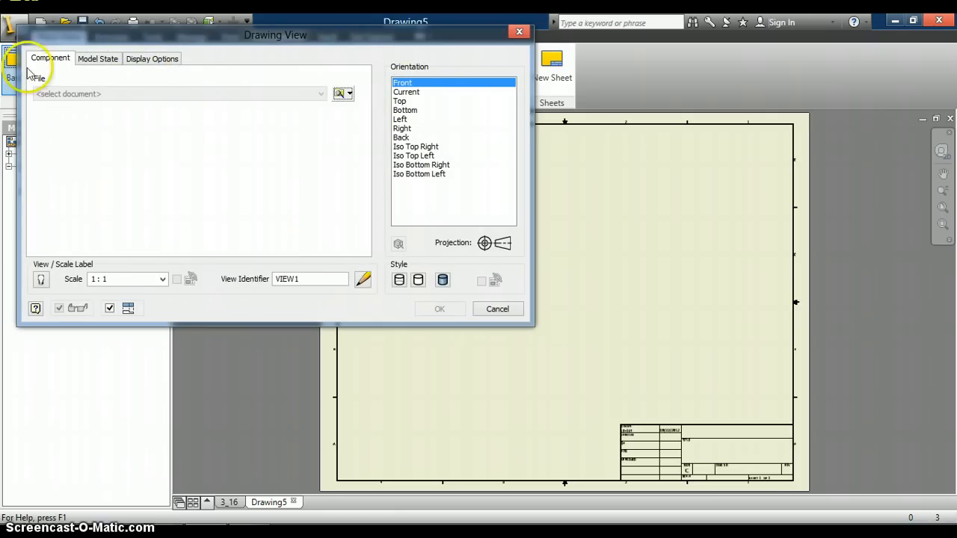
click(340, 92)
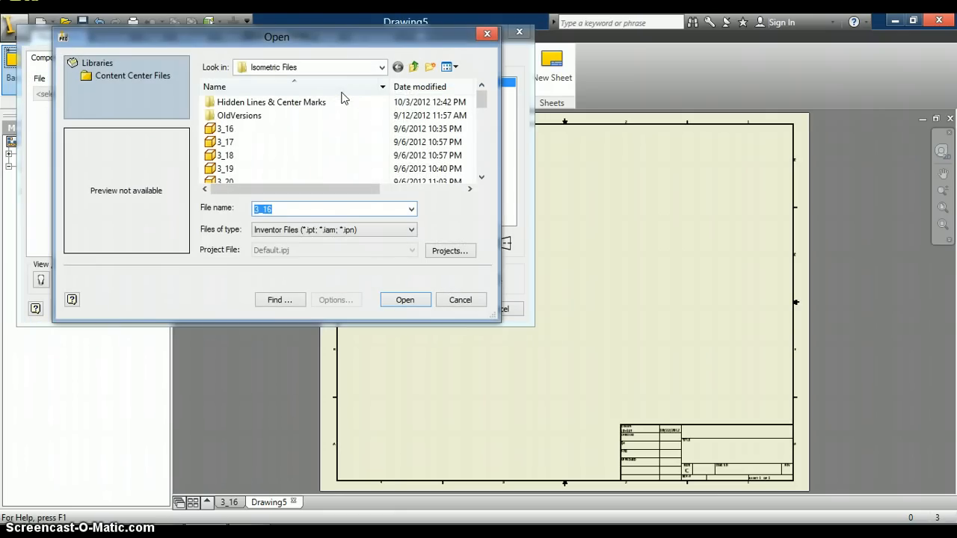
click(229, 142)
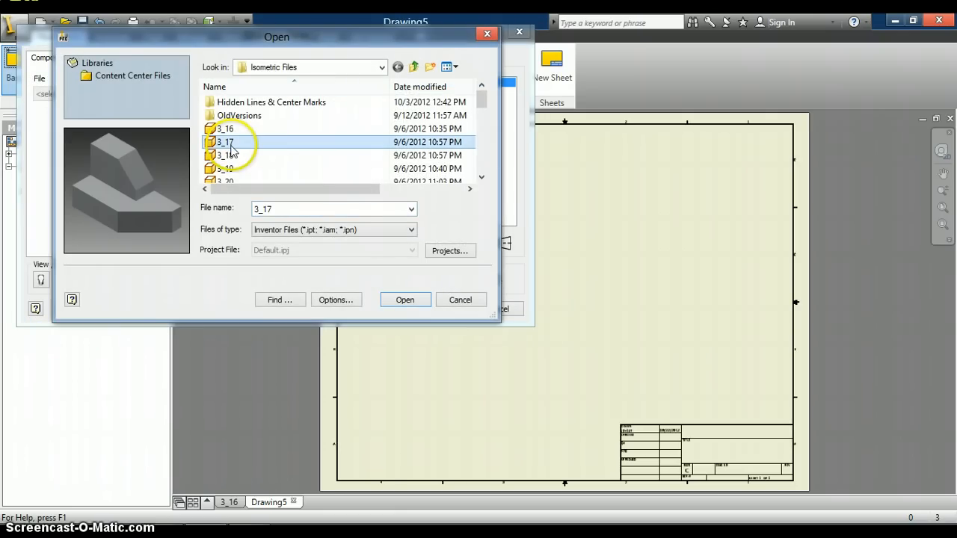
click(231, 153)
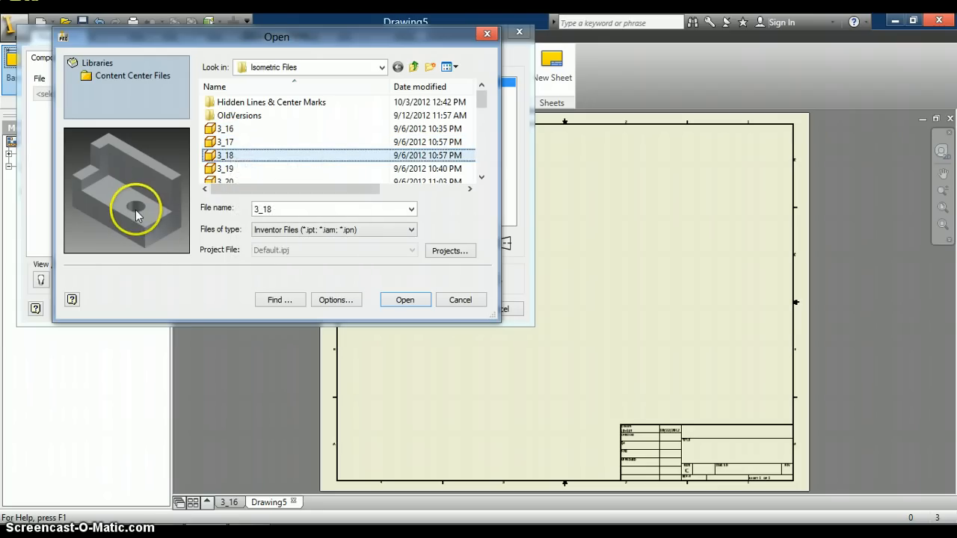
key(Down)
key(Down)
key(Down)
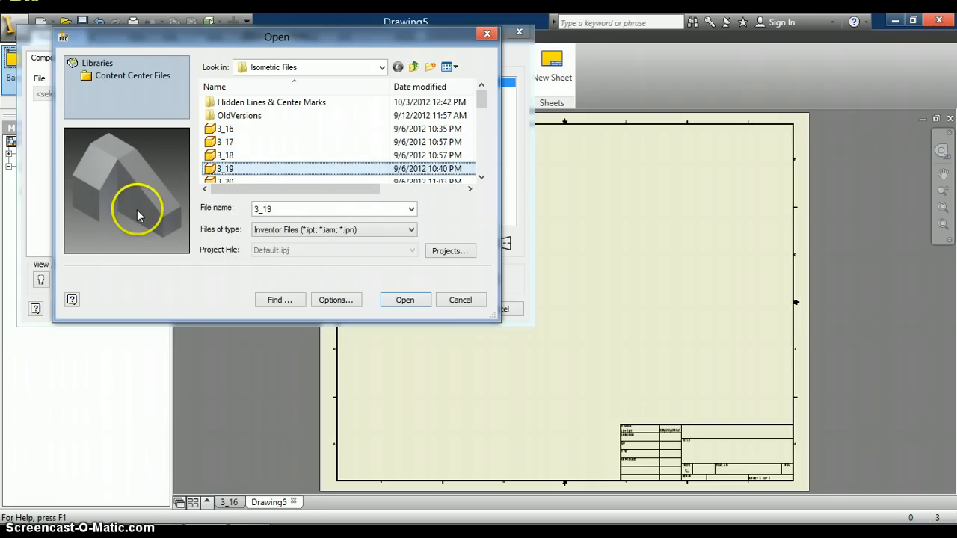
key(Down)
key(Down)
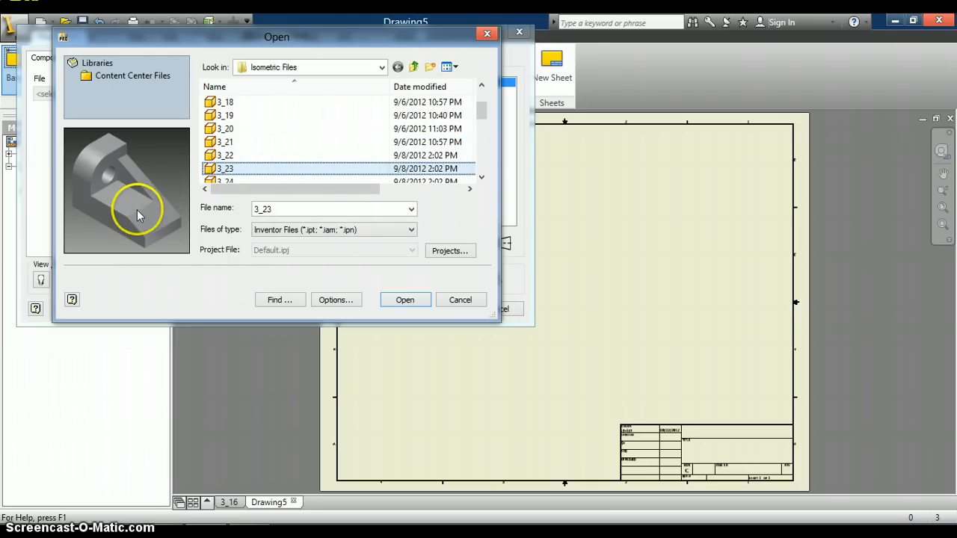
key(Down)
key(Down)
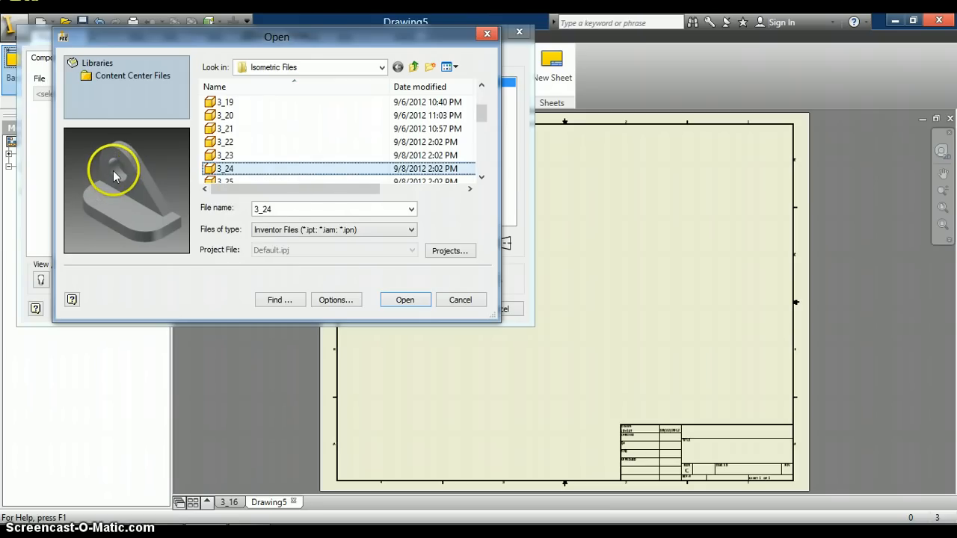
key(Down)
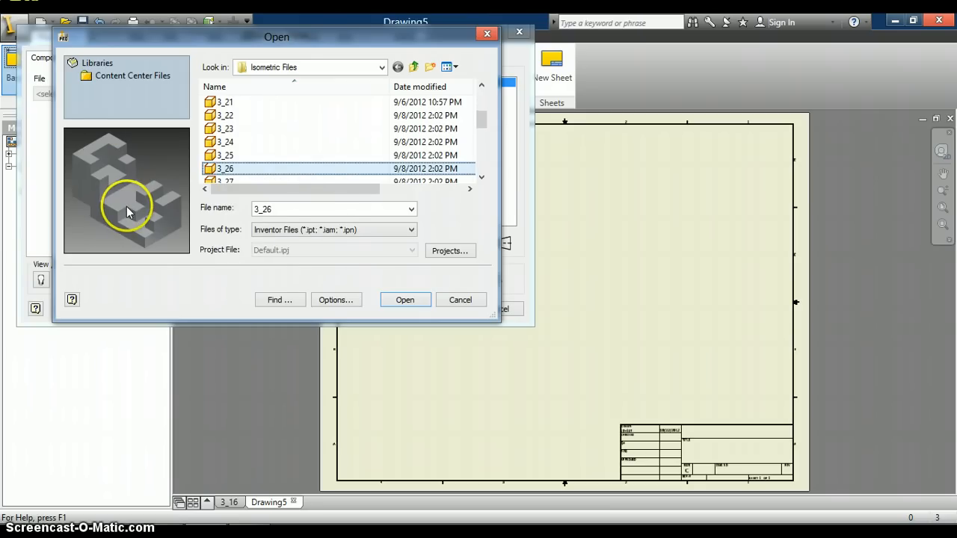
key(Down)
key(Up)
key(Up)
key(Up)
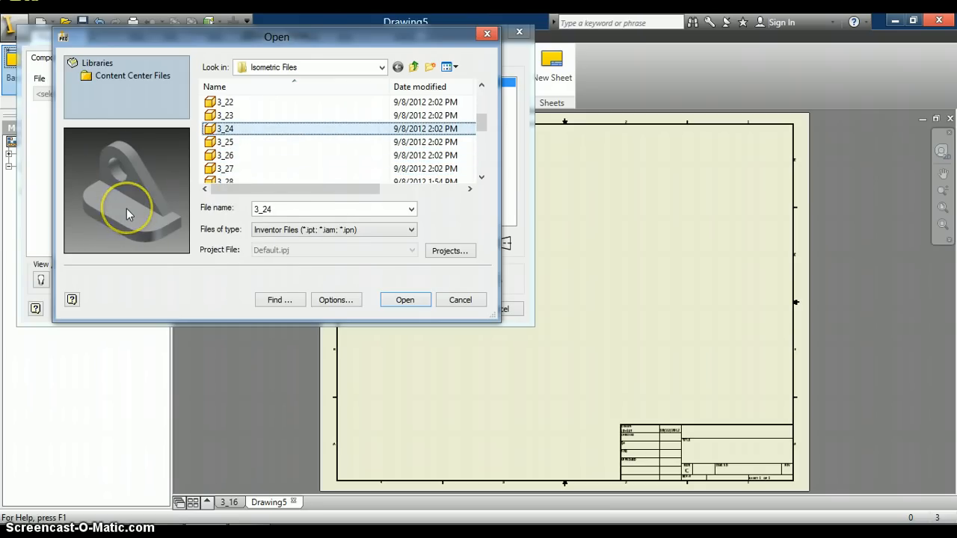
Load part 3_23 with the educational watermark accepted, and place its Front view at 1:1 in the sheet's lower left area
key(Up)
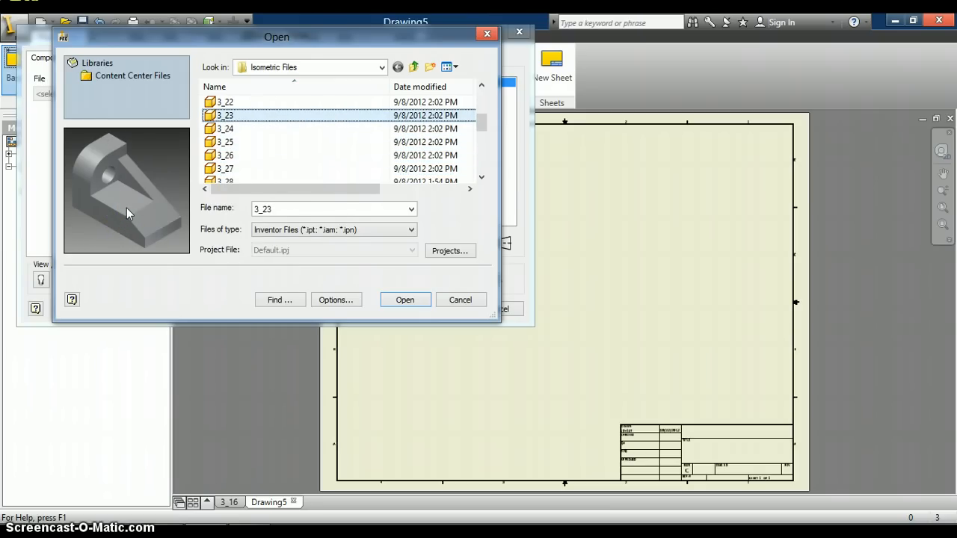
drag(109, 168, 117, 137)
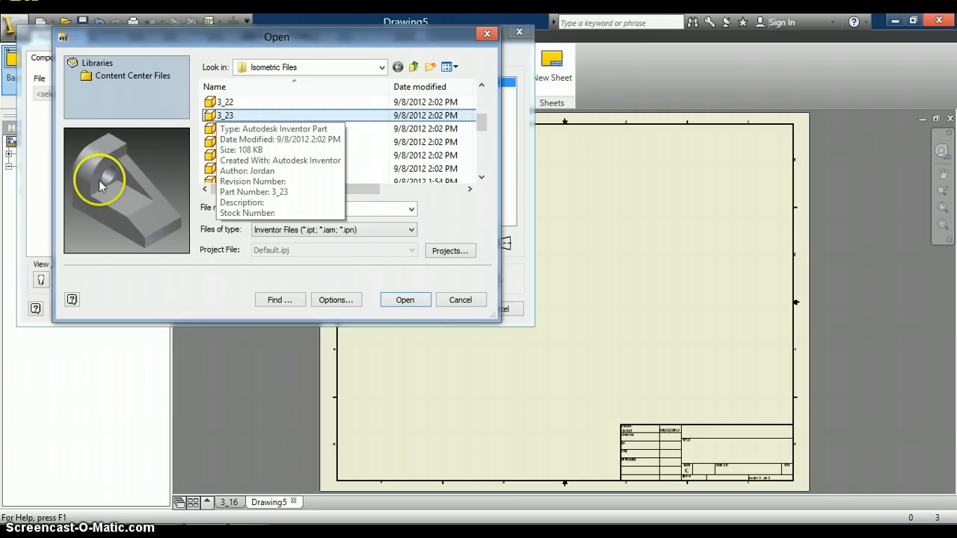
click(413, 304)
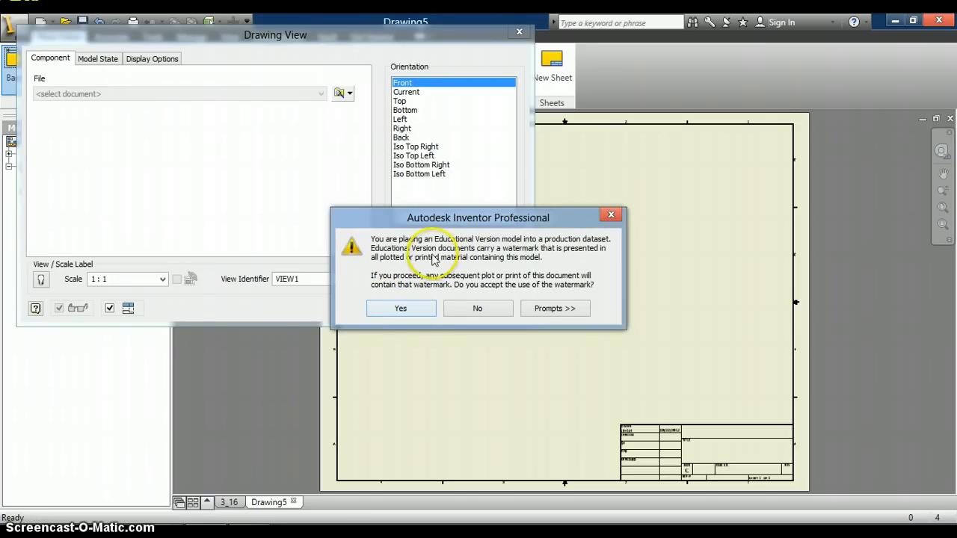
click(400, 309)
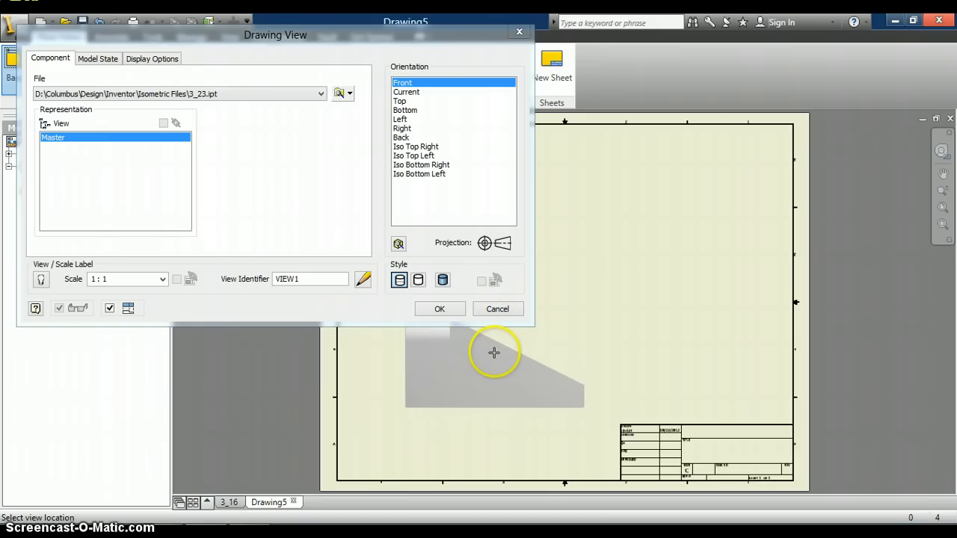
click(491, 354)
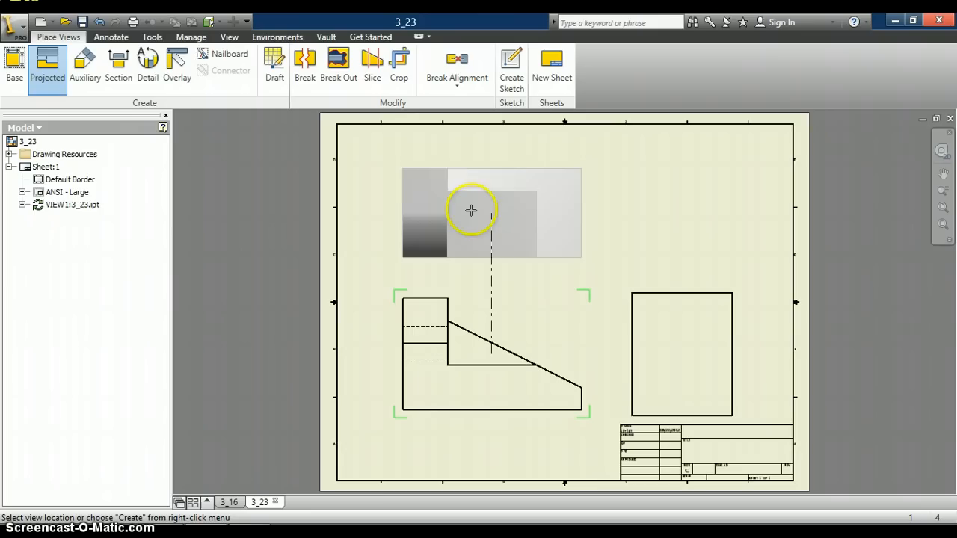
Place the projected top view above the front view and an isometric view in the sheet's upper right area, and create the views
click(471, 211)
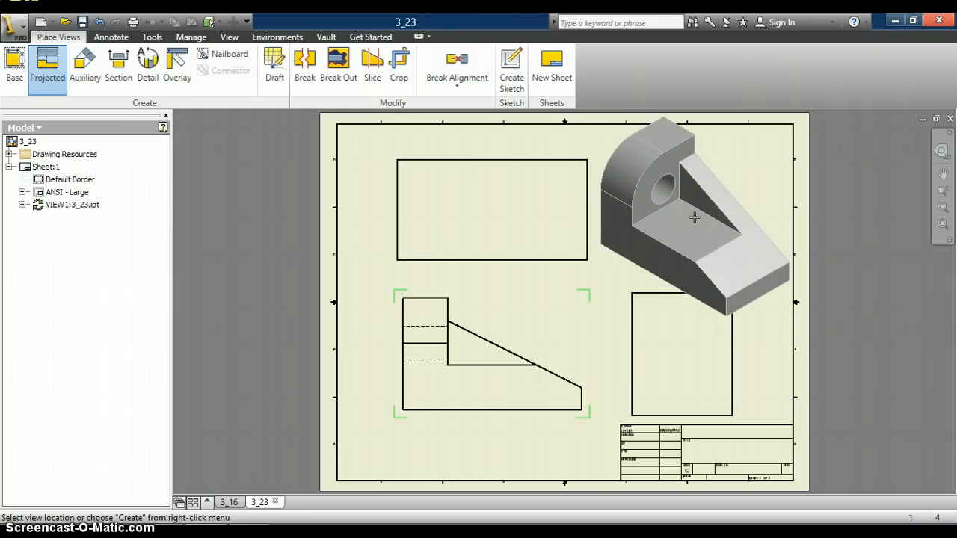
right_click(694, 218)
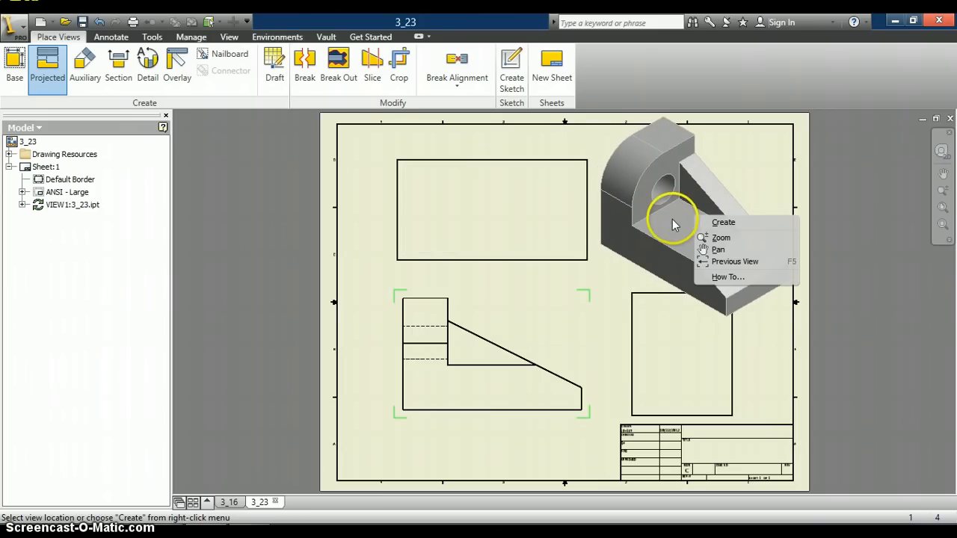
click(670, 219)
click(702, 210)
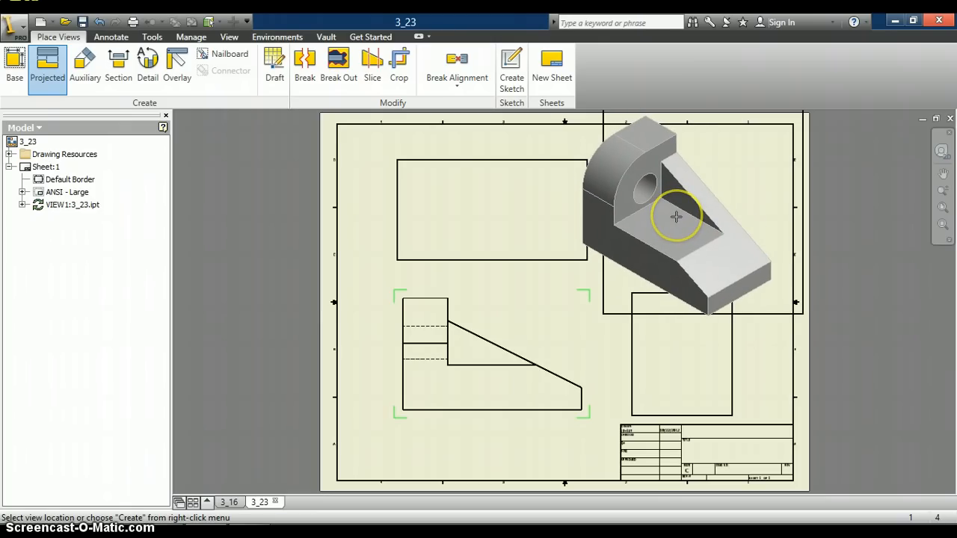
right_click(675, 216)
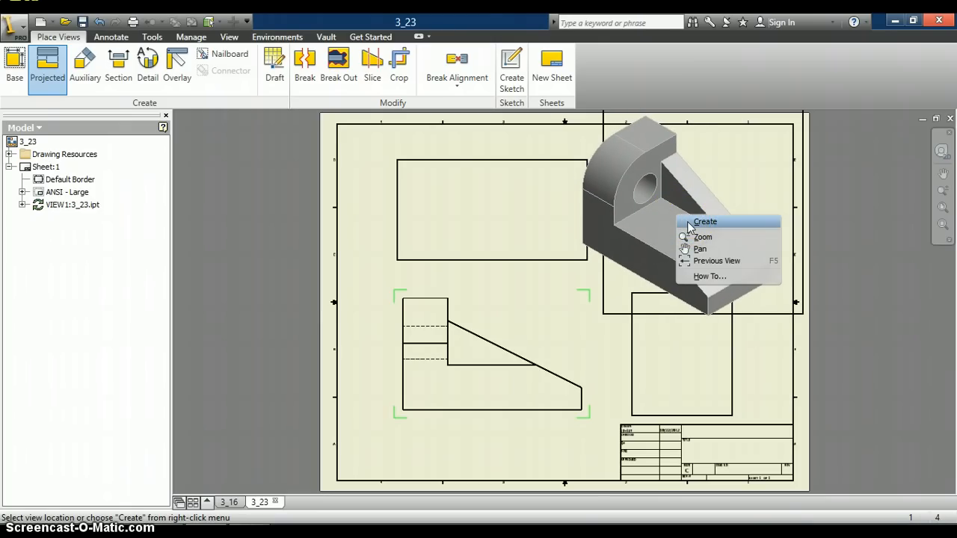
click(688, 223)
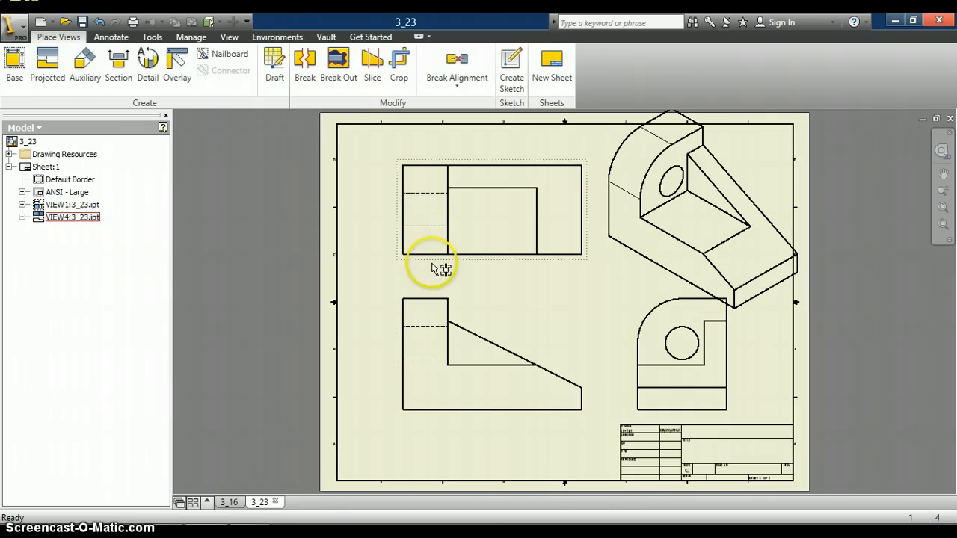
Move the front view toward the sheet's left border, the right side view closer to it, and the isometric view inside the border
click(410, 324)
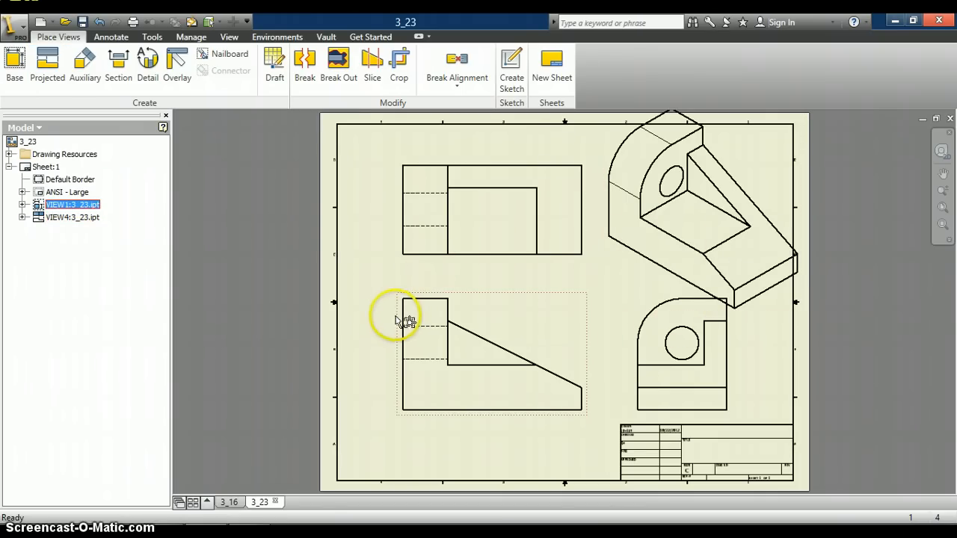
drag(397, 319, 356, 327)
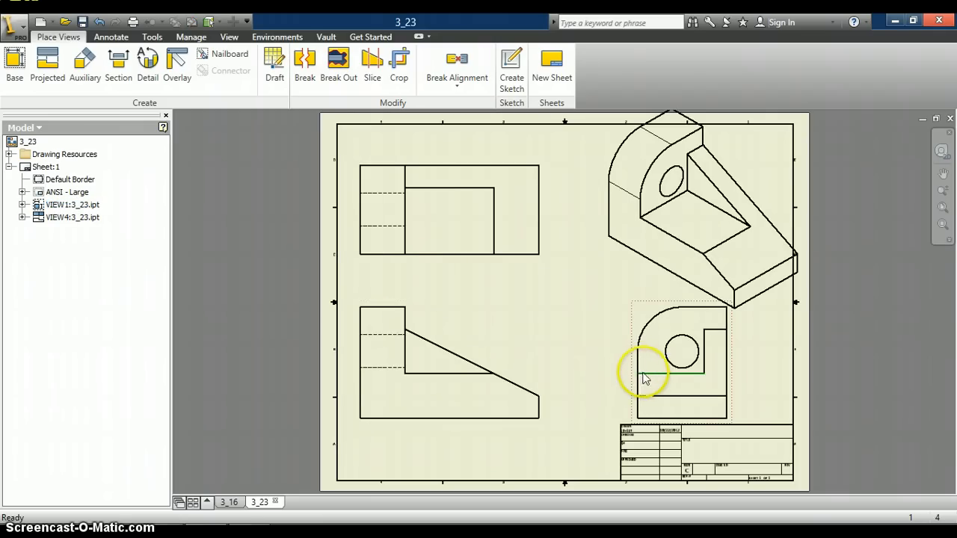
drag(644, 379, 577, 378)
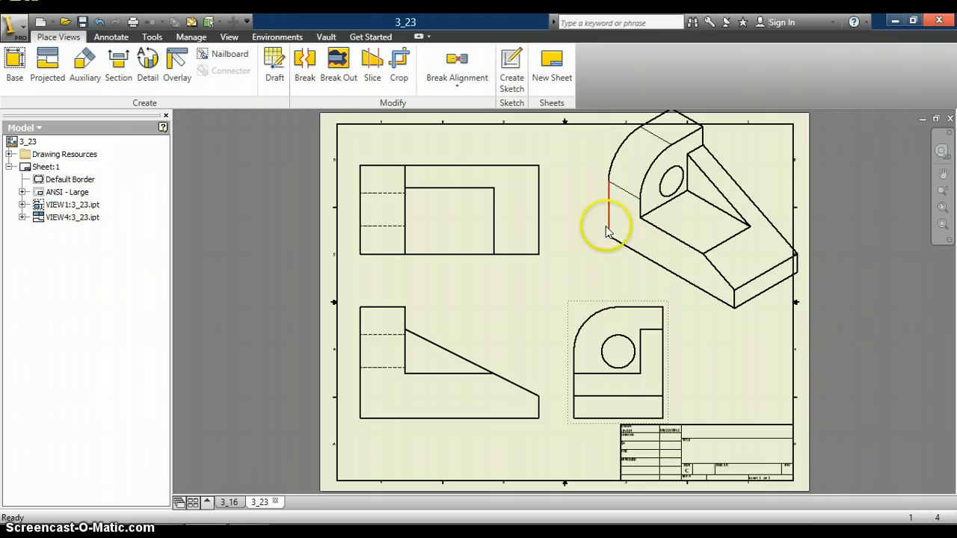
click(607, 226)
drag(606, 215, 576, 238)
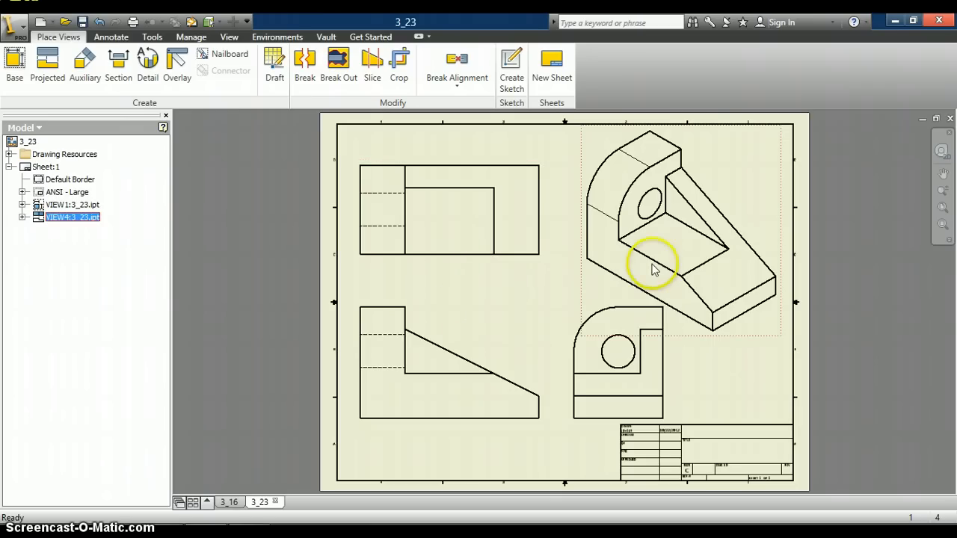
Set the isometric view's scale to 1:1.5
right_click(583, 170)
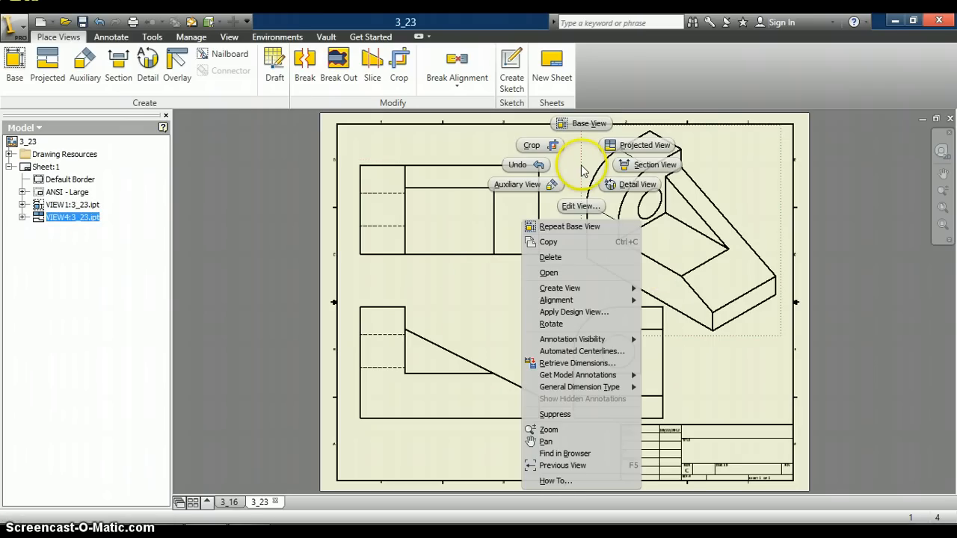
click(580, 205)
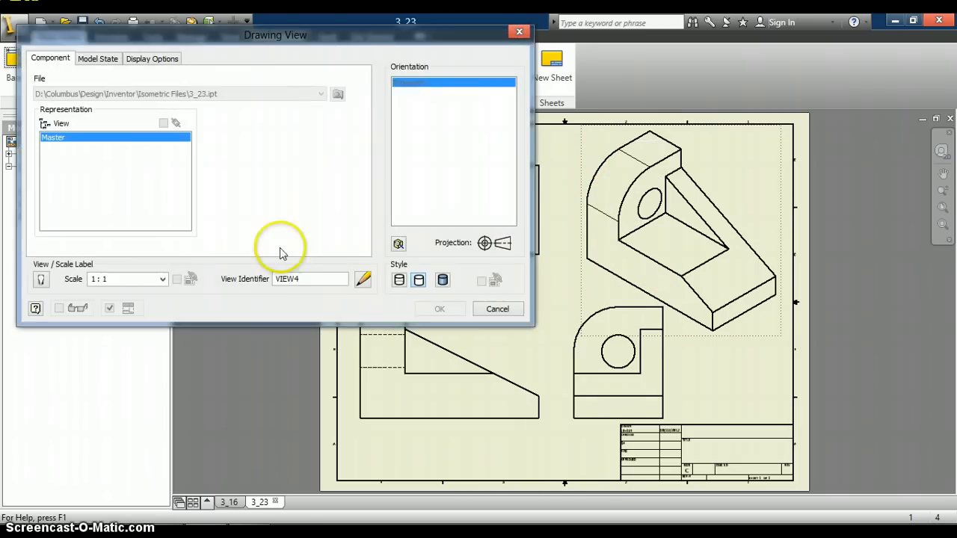
click(162, 280)
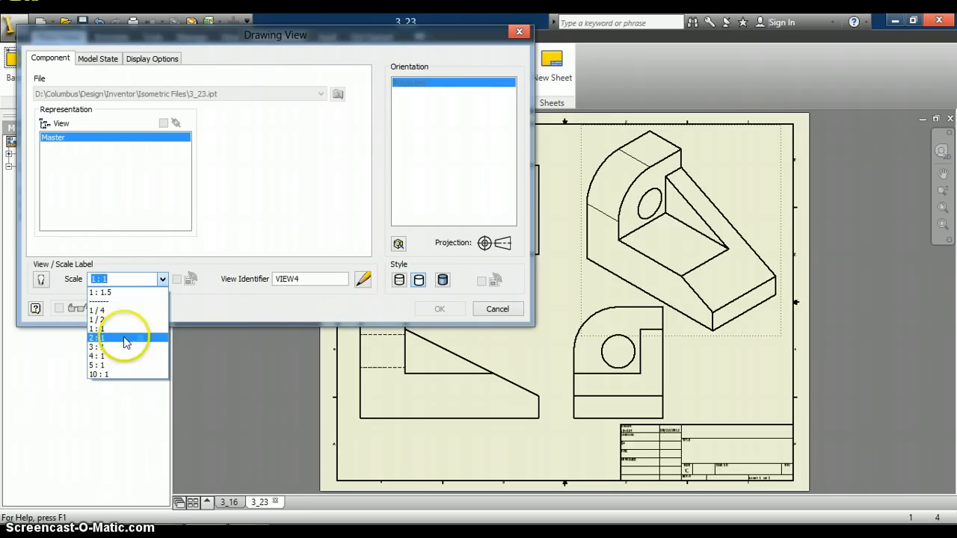
click(115, 279)
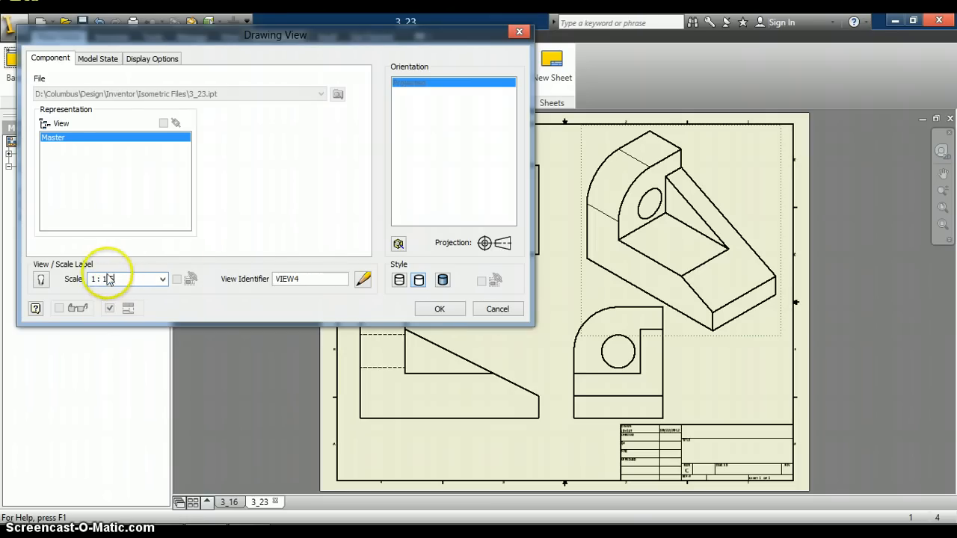
click(439, 309)
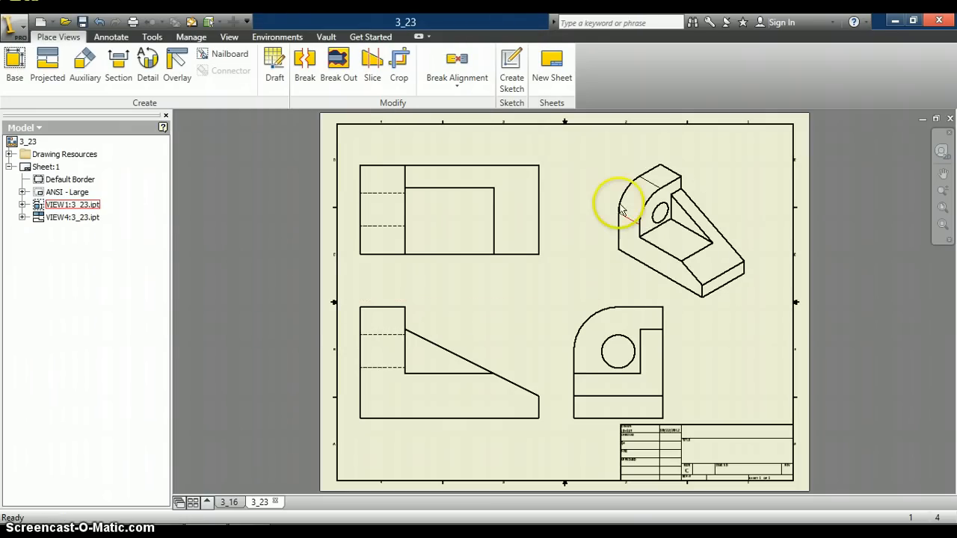
Space out the views by moving the isometric view up and left, the right side view right, and the top view up
mouse_move(622, 212)
mouse_down()
mouse_move(603, 169)
mouse_move(590, 172)
mouse_up()
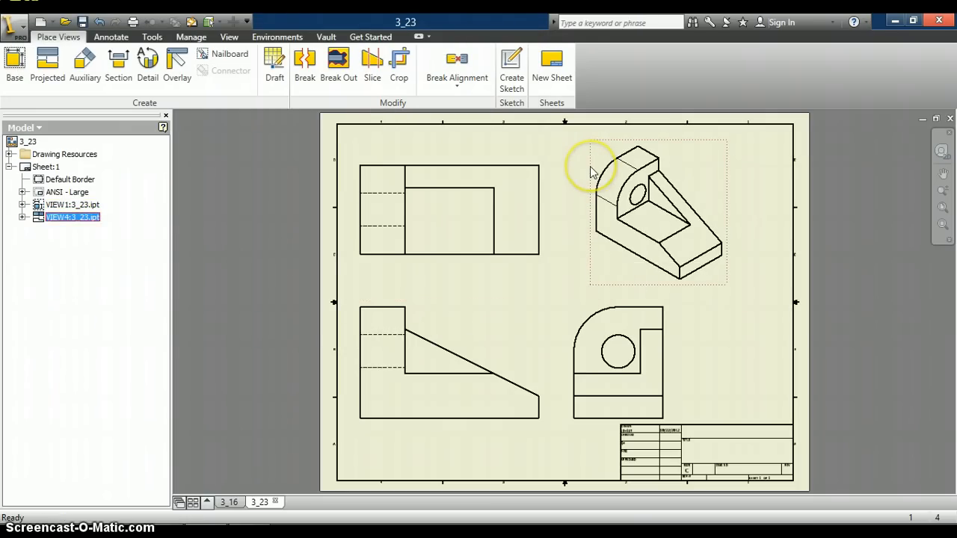
key(alt)
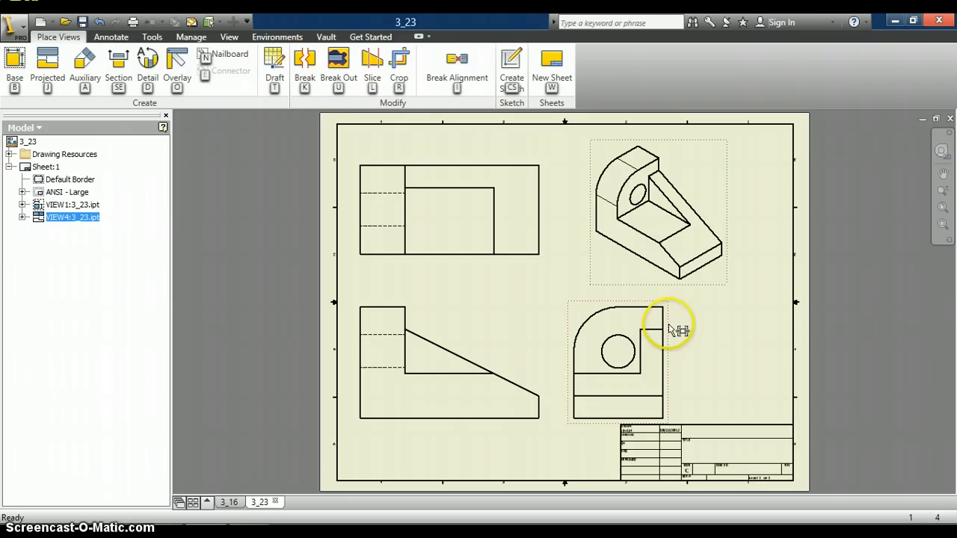
key(j)
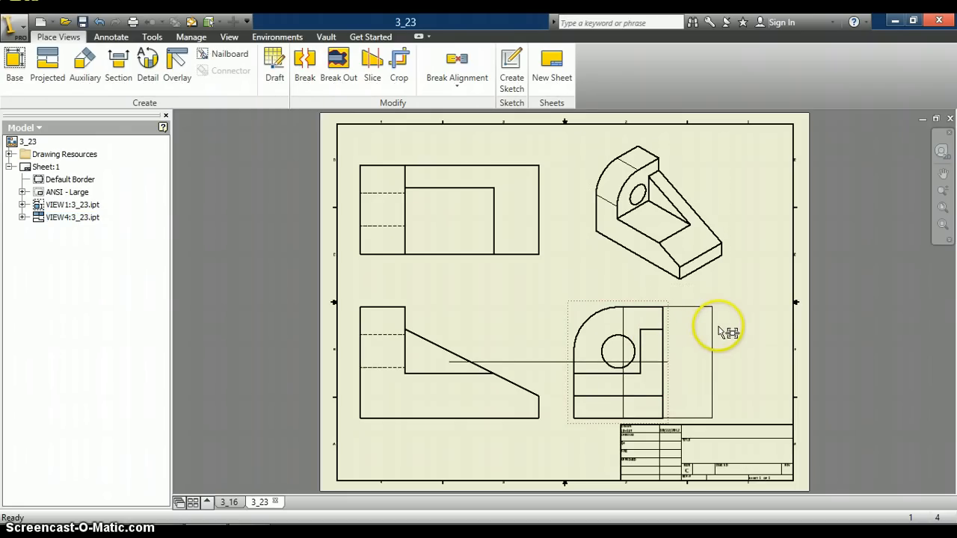
drag(728, 326, 729, 327)
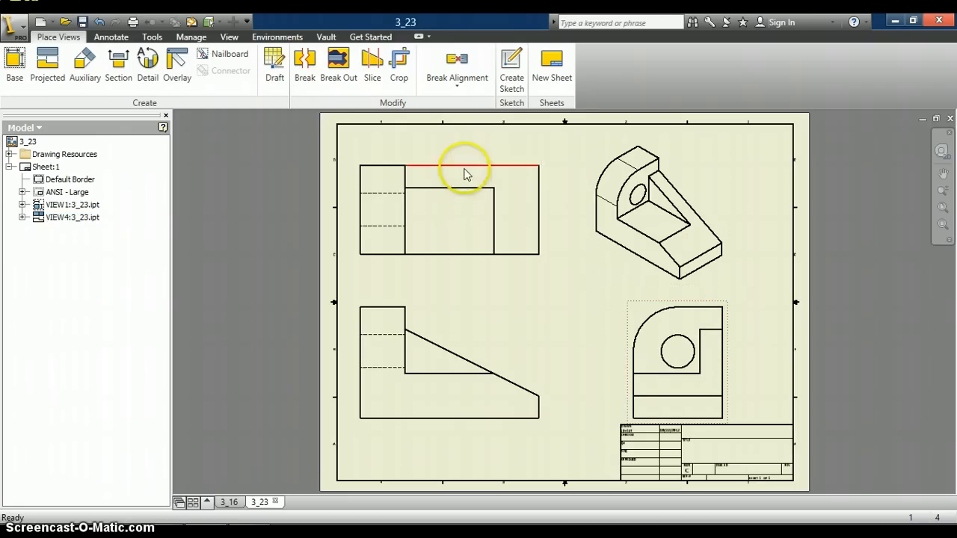
drag(460, 159, 464, 147)
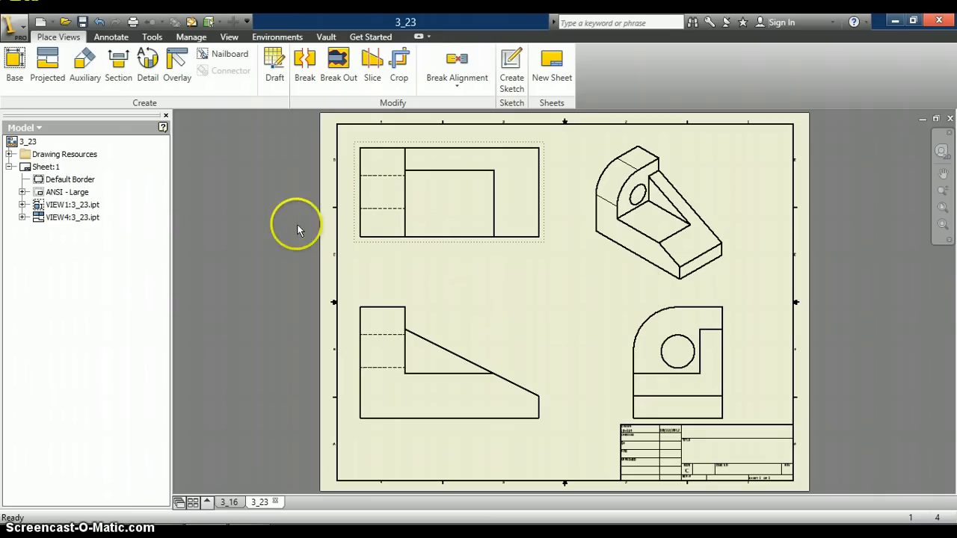
Add a center mark to the hole circle in the right side view
click(110, 38)
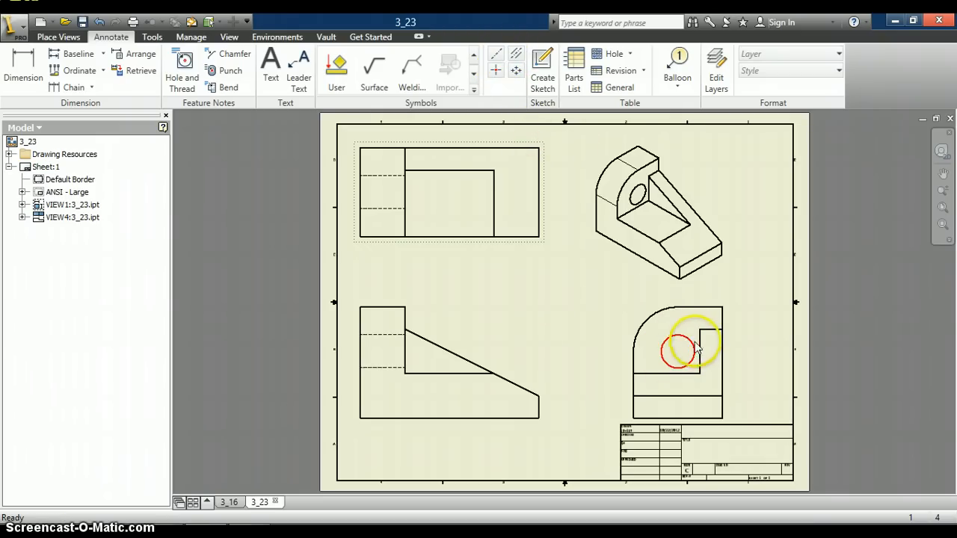
click(495, 73)
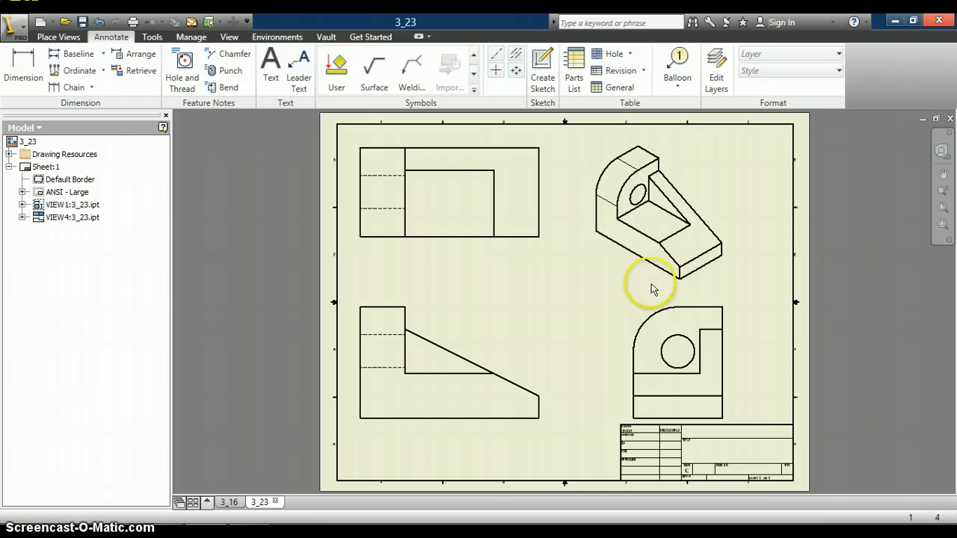
click(670, 337)
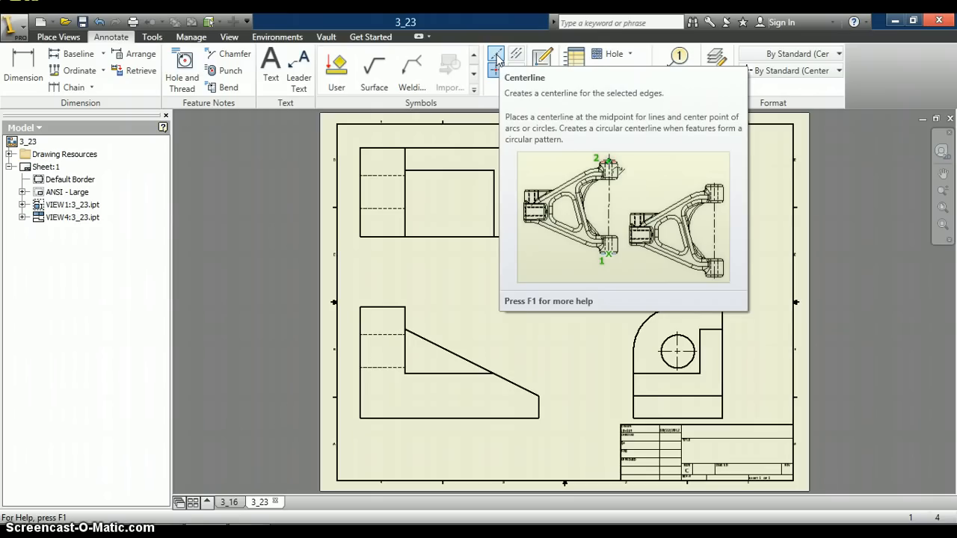
click(621, 147)
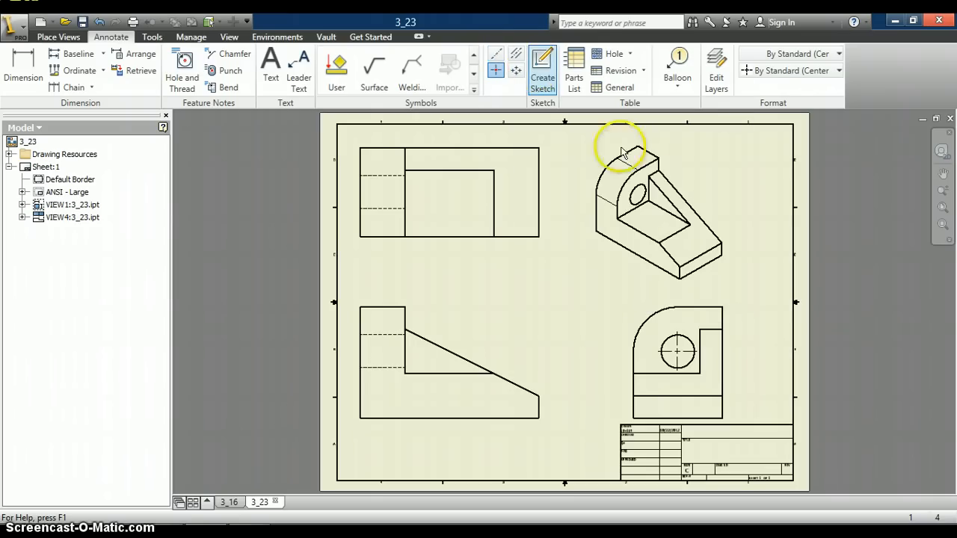
Add a centerline bisector between the hole's two hidden edges in the top view
click(495, 56)
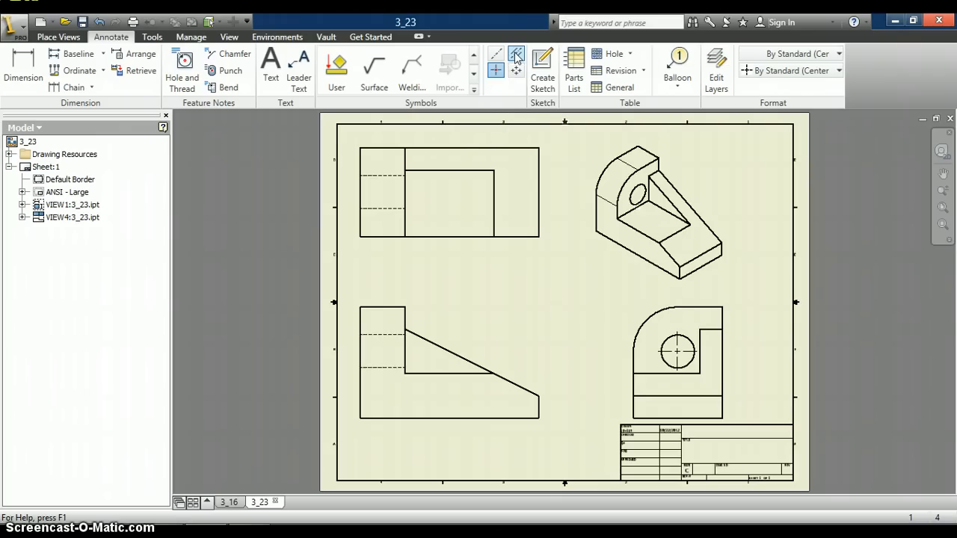
click(515, 54)
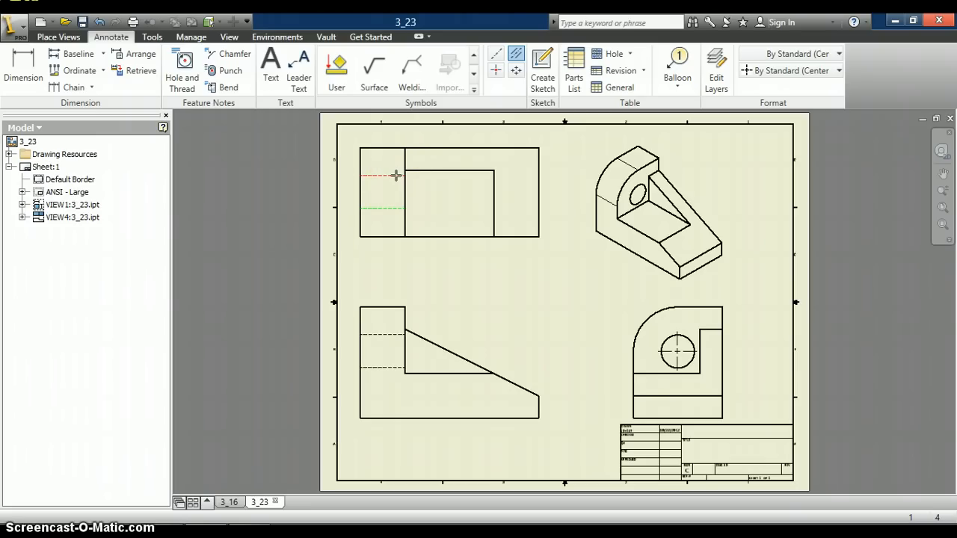
key(Escape)
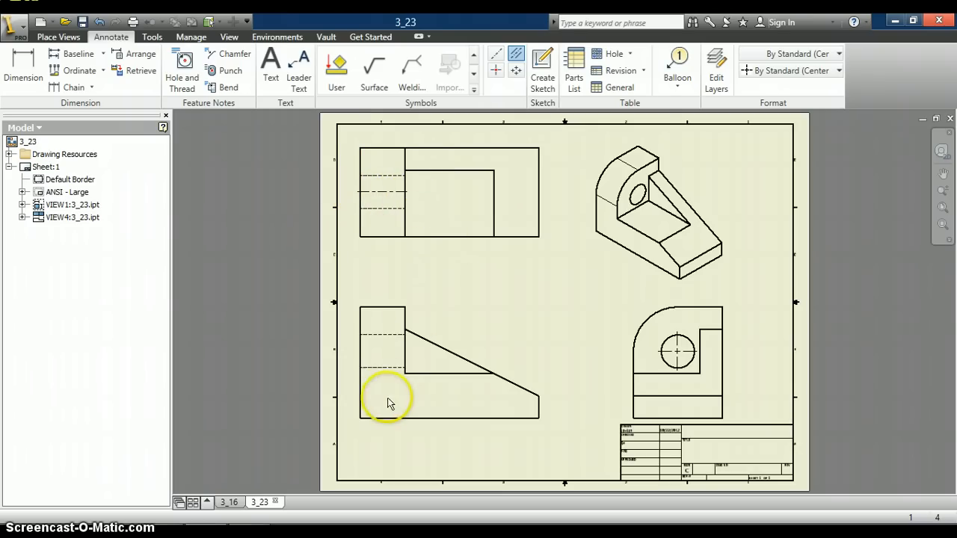
key(Return)
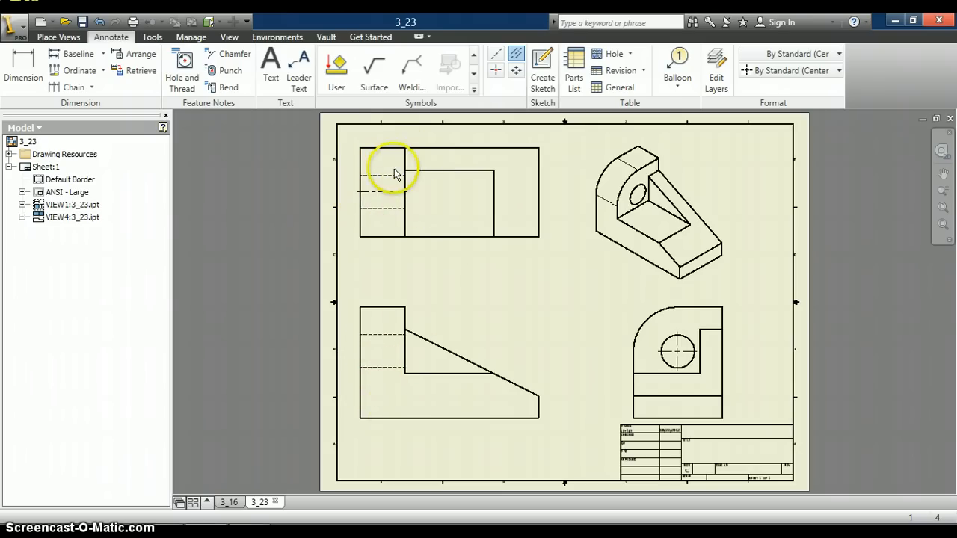
Add a centerline bisector between the hole's hidden edges in the front view, finish the command, and delete that centerline
click(390, 367)
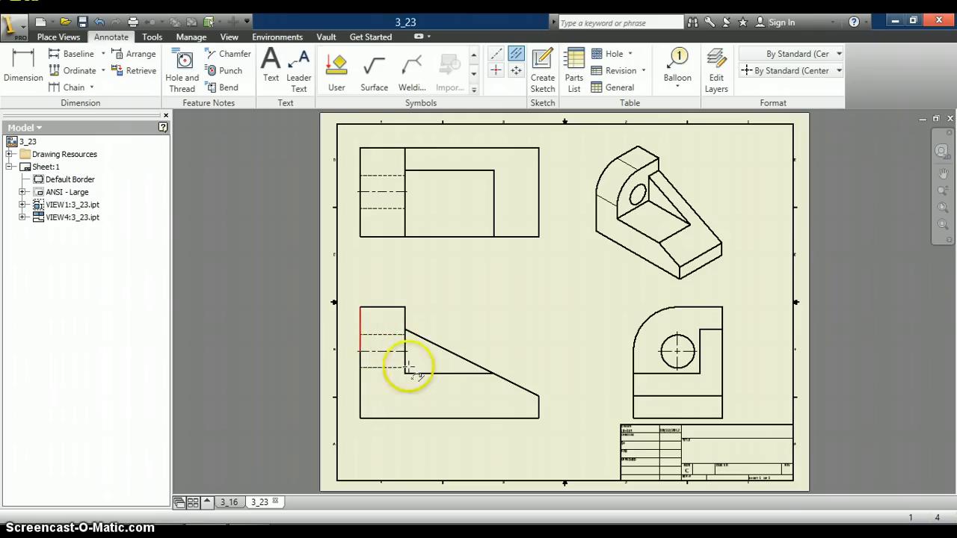
right_click(455, 301)
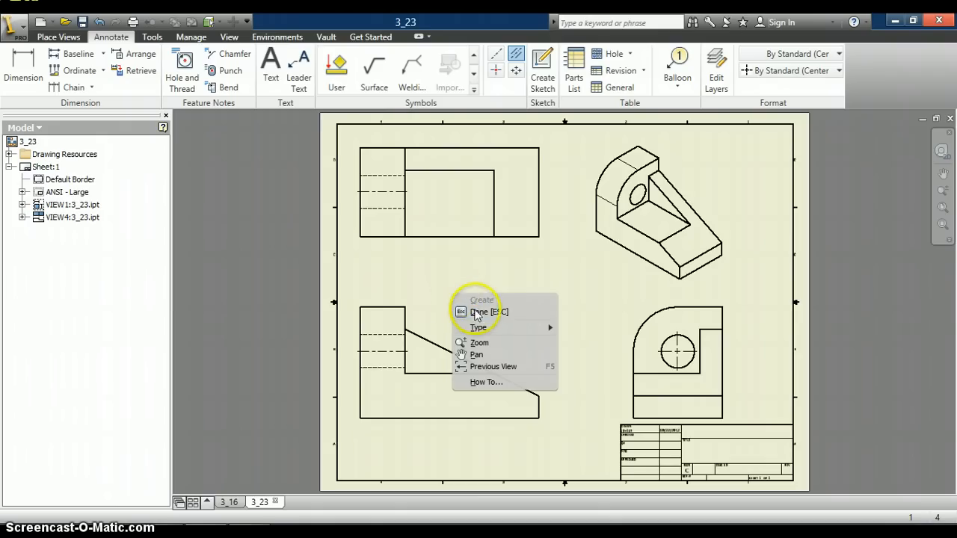
click(482, 311)
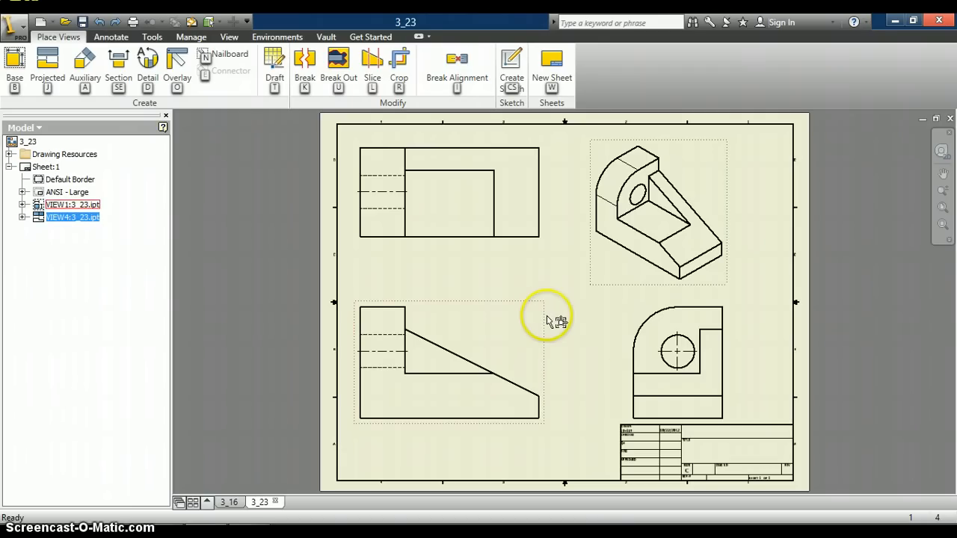
click(396, 352)
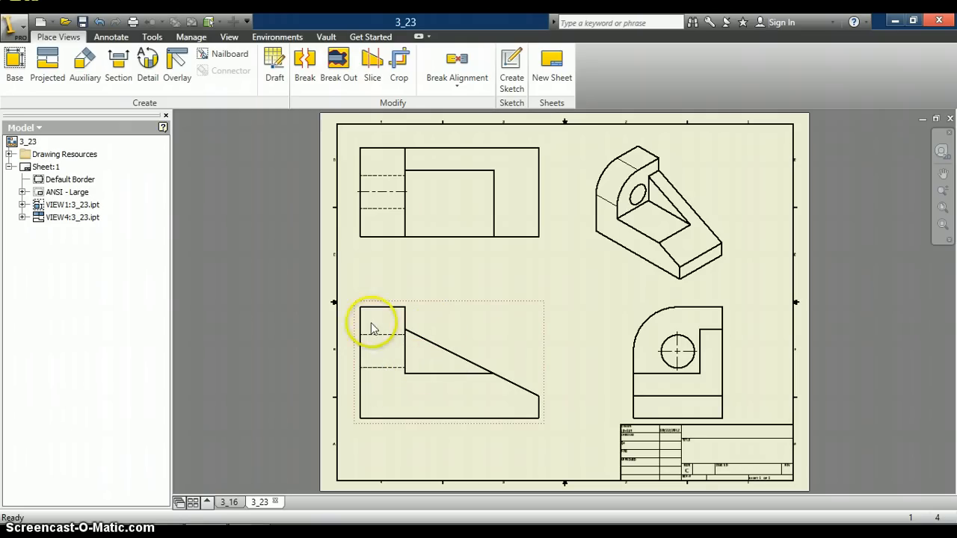
Try to generate automated centerlines in the front view for cylindrical features only, using the axis-normal projection
click(437, 309)
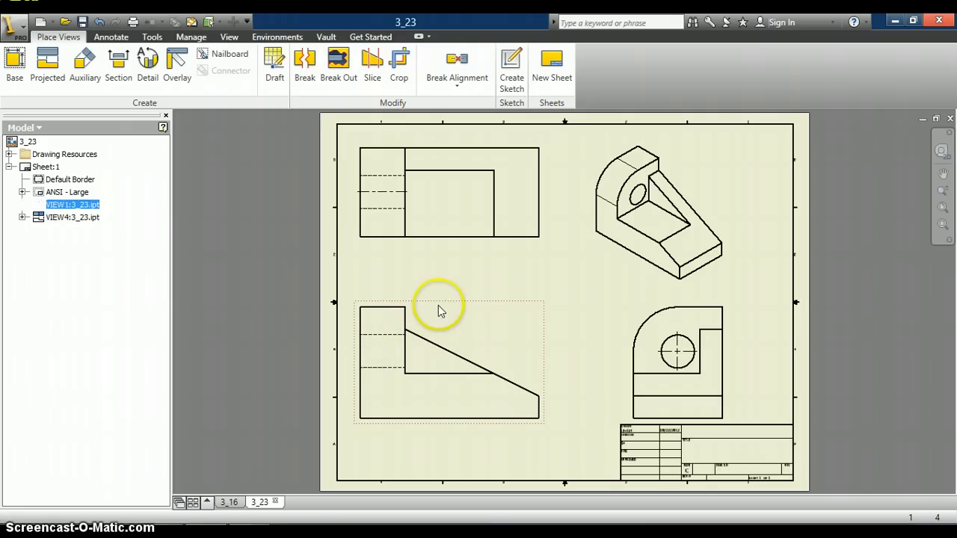
right_click(439, 309)
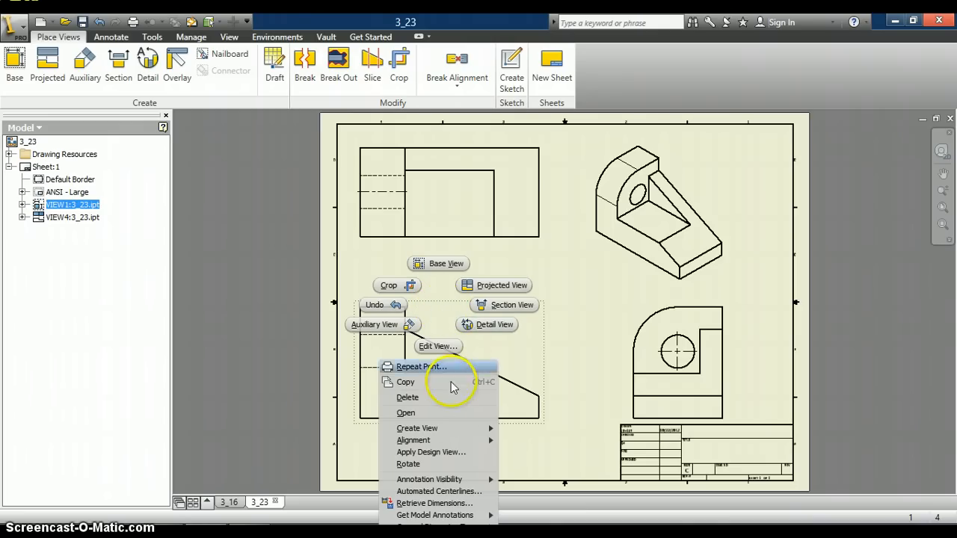
click(423, 492)
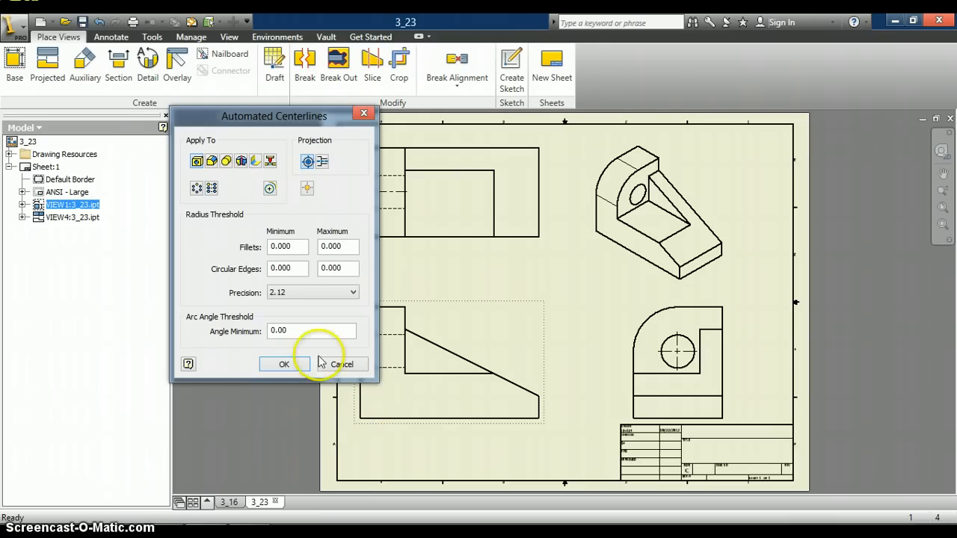
click(195, 161)
click(212, 161)
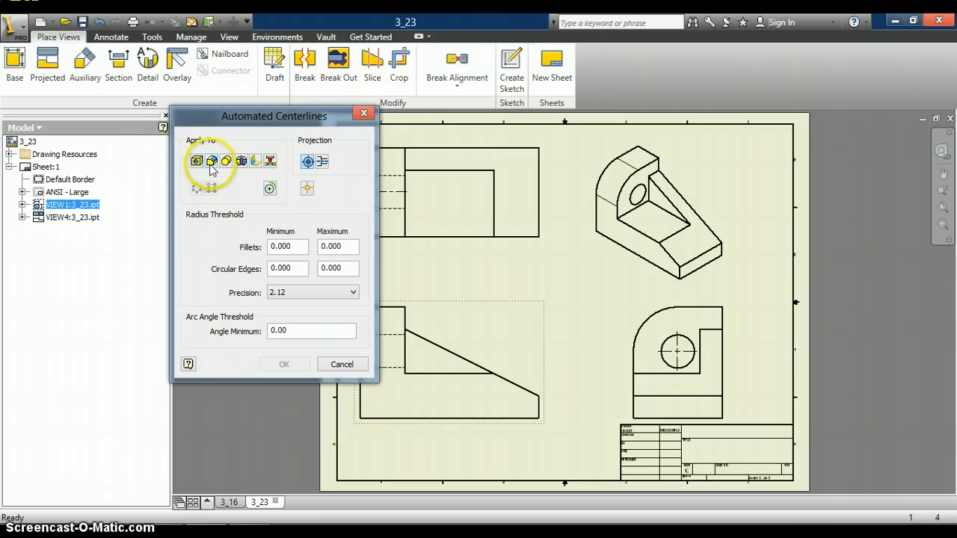
click(227, 161)
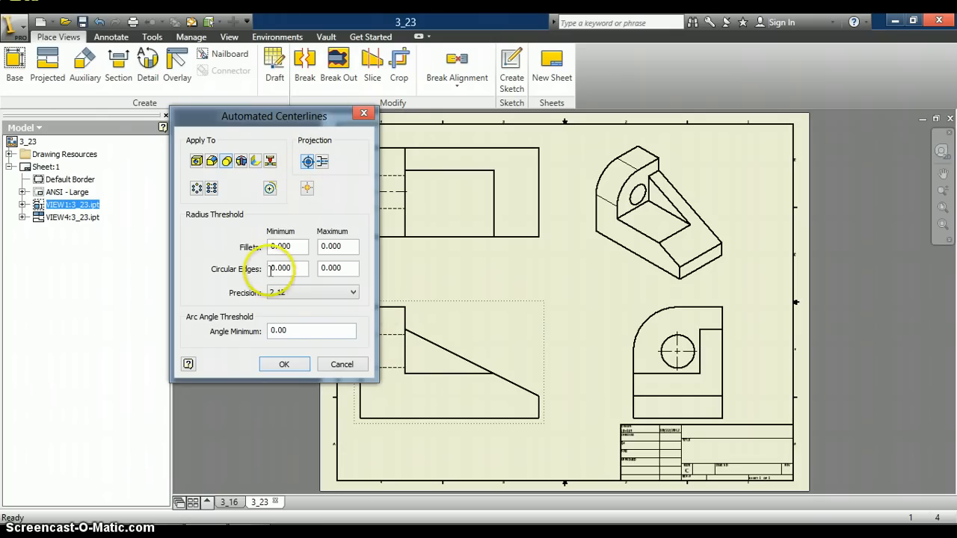
click(286, 365)
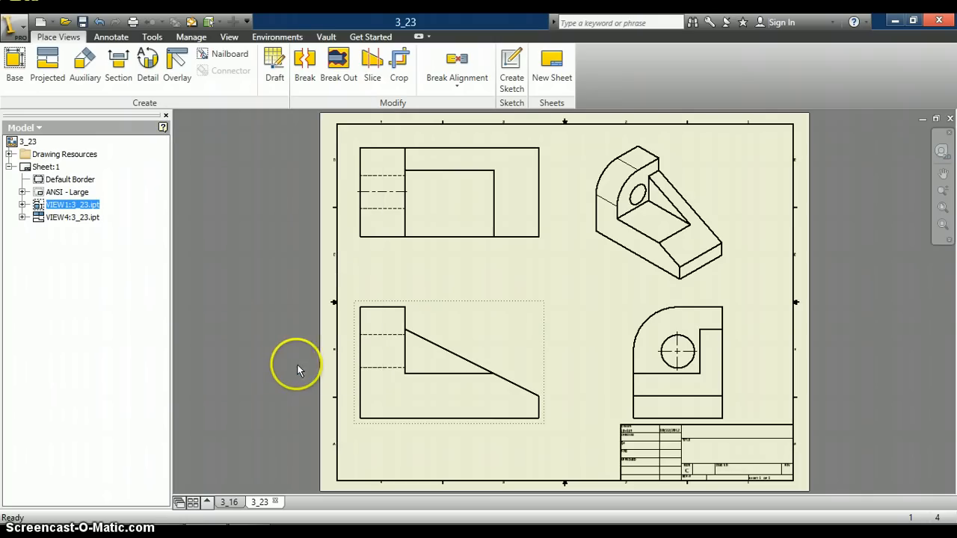
Generate the hole's automated centerline in the front view by also enabling the axis-parallel projection for cylindrical features
right_click(430, 306)
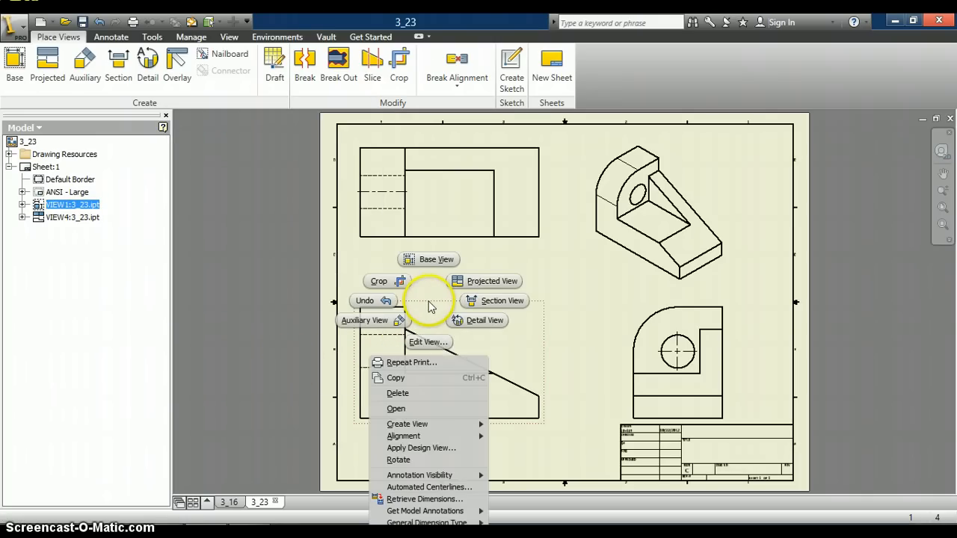
click(414, 481)
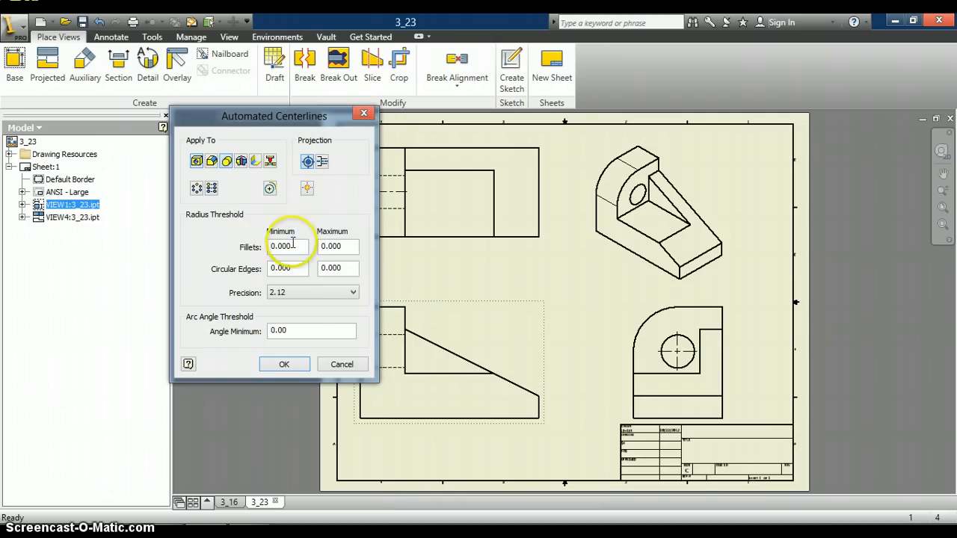
click(322, 162)
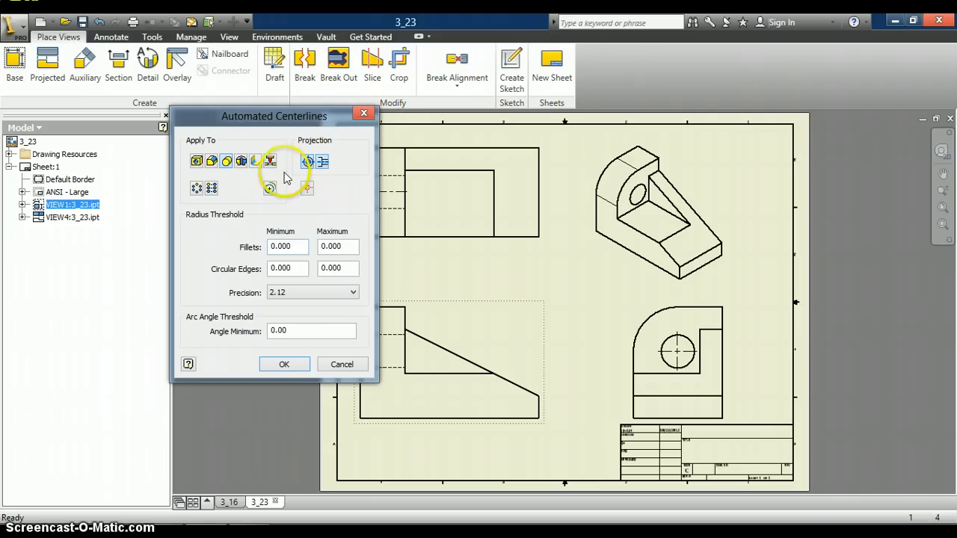
click(271, 363)
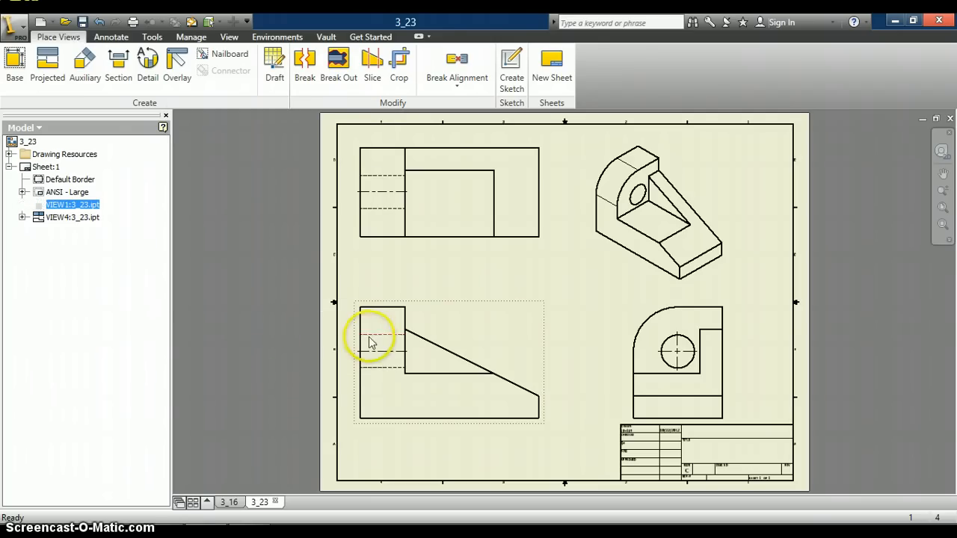
Review the front view's automated centerline settings, close them, and bring up the annotation tools
right_click(423, 306)
click(396, 487)
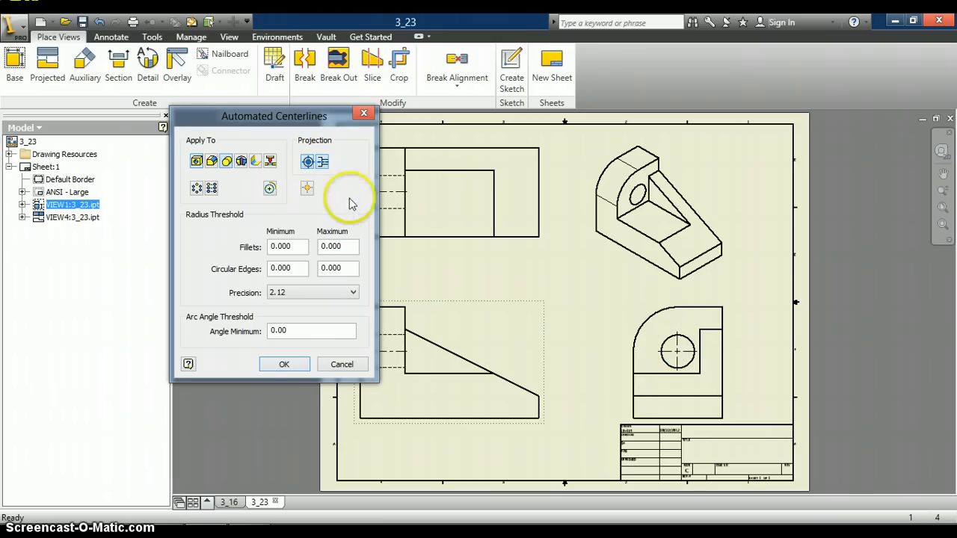
click(284, 365)
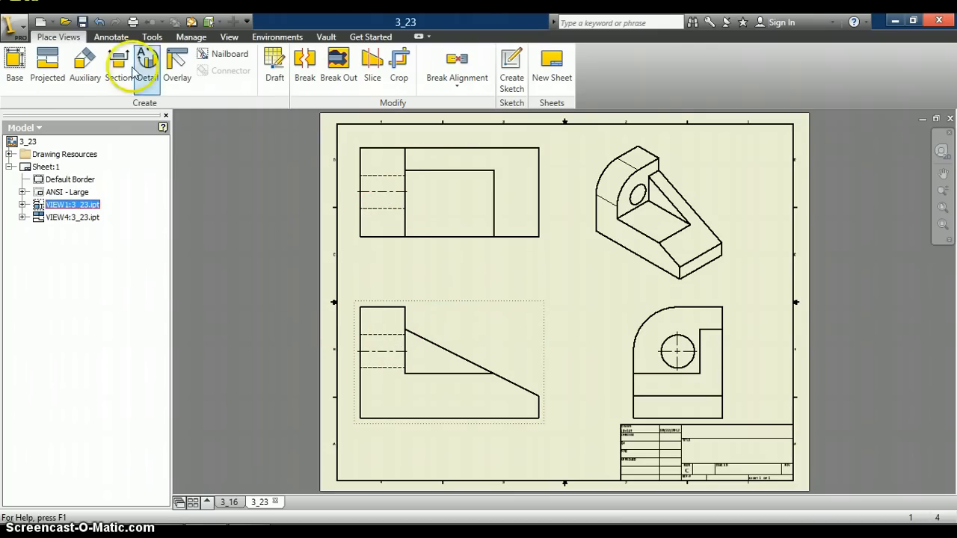
click(109, 37)
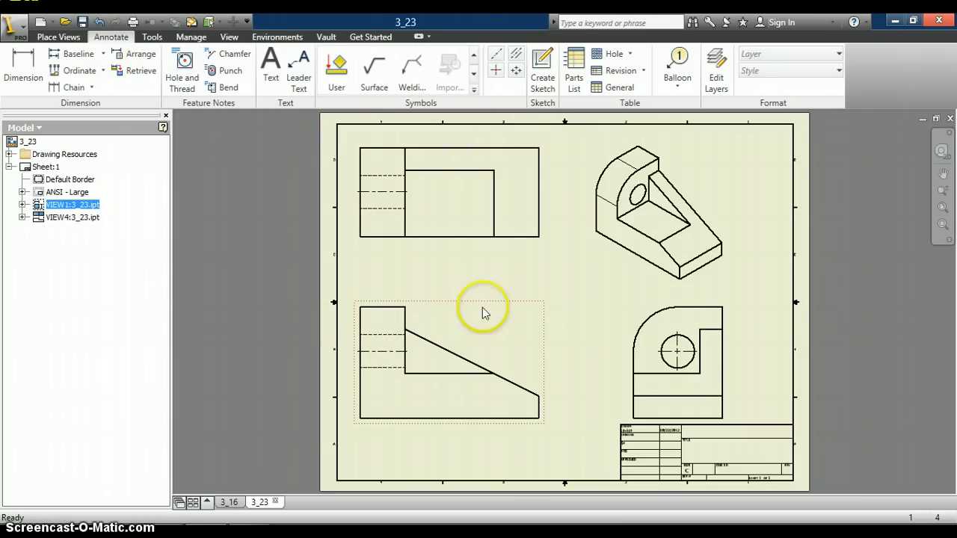